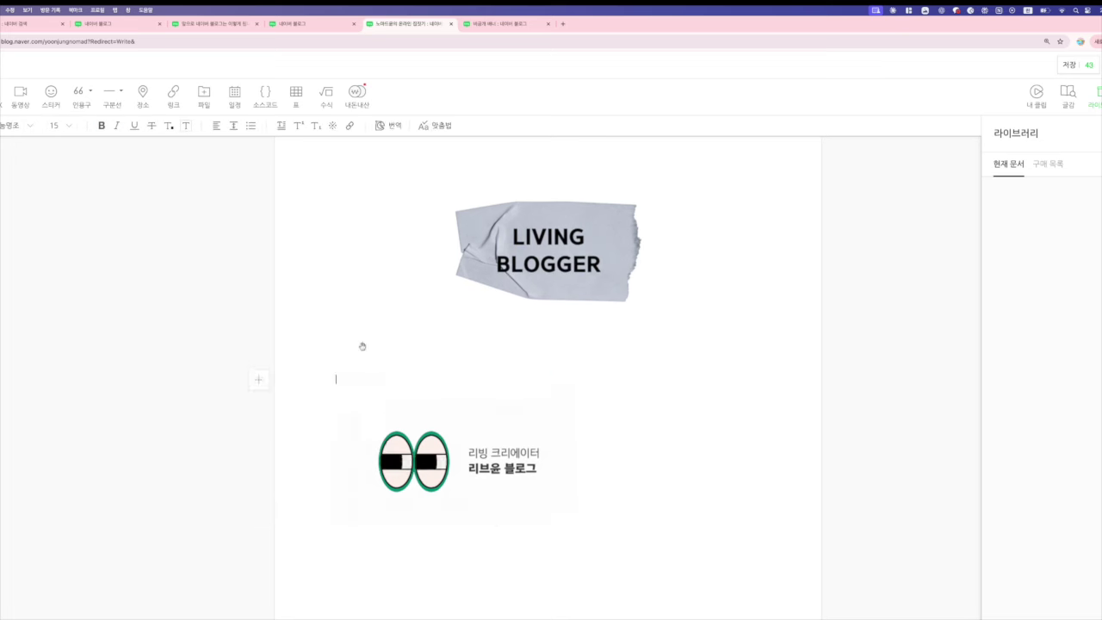
pyautogui.scroll(1, 406, 356)
pyautogui.scroll(3, 414, 360)
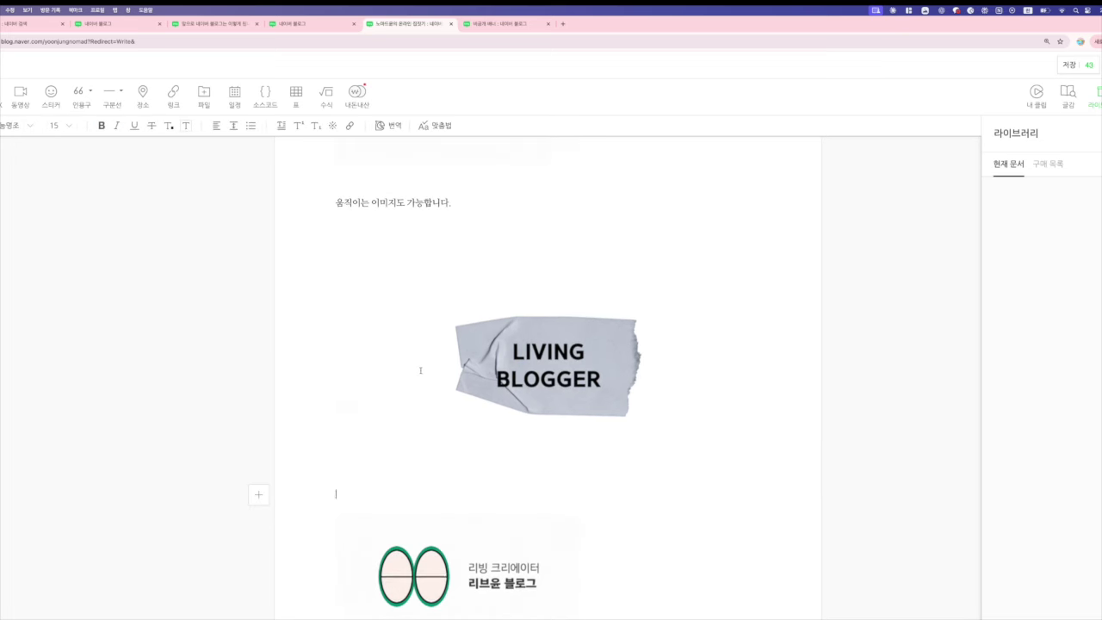
pyautogui.scroll(5, 418, 365)
pyautogui.scroll(-9, 446, 269)
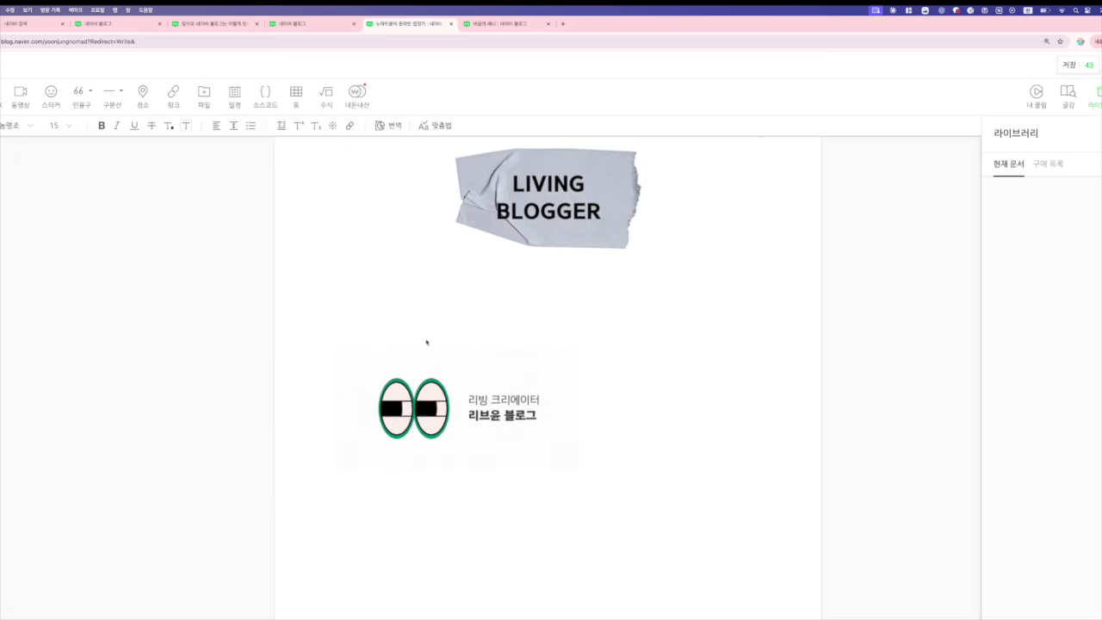
pyautogui.click(470, 482)
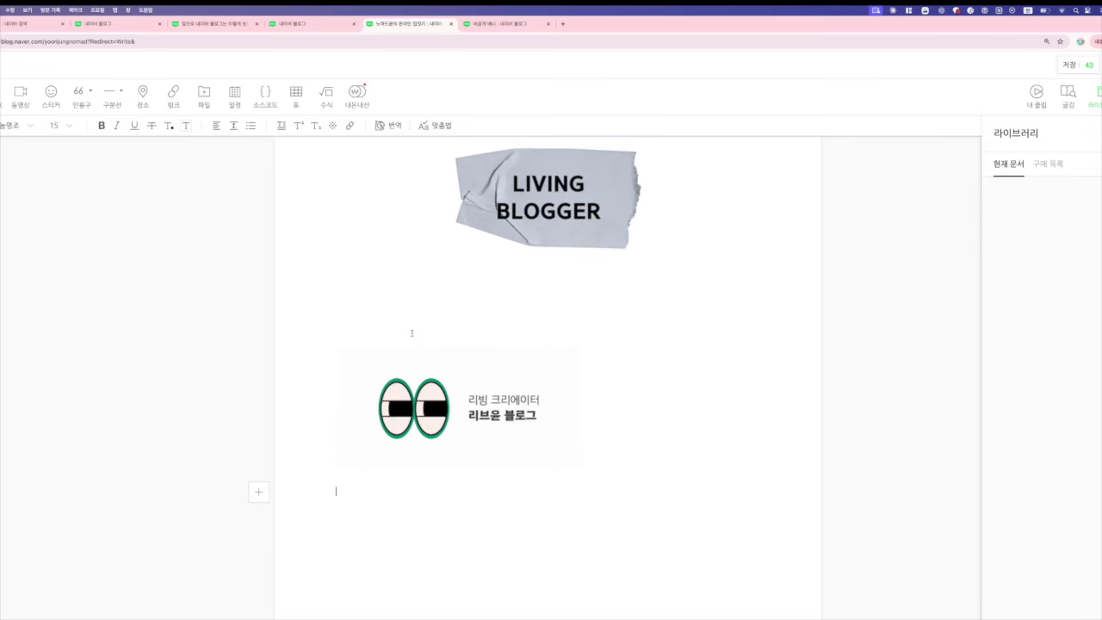
# - Switch to the other blog editor window and apply the saved template 기본 글 양식 to the empty post
pyautogui.press('super+grave')
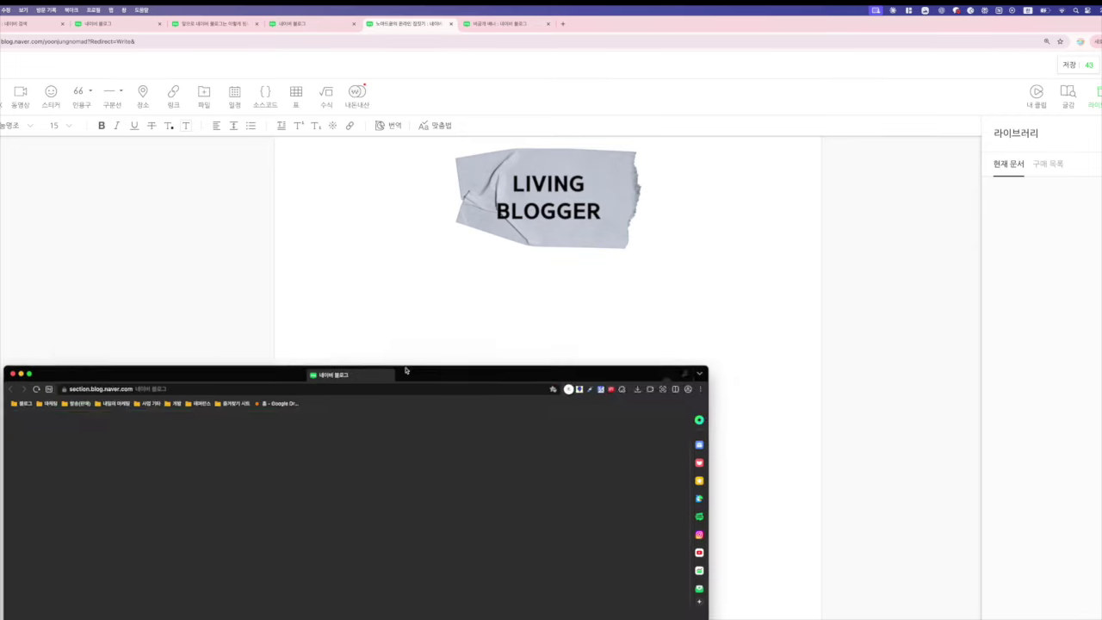
pyautogui.doubleClick(423, 345)
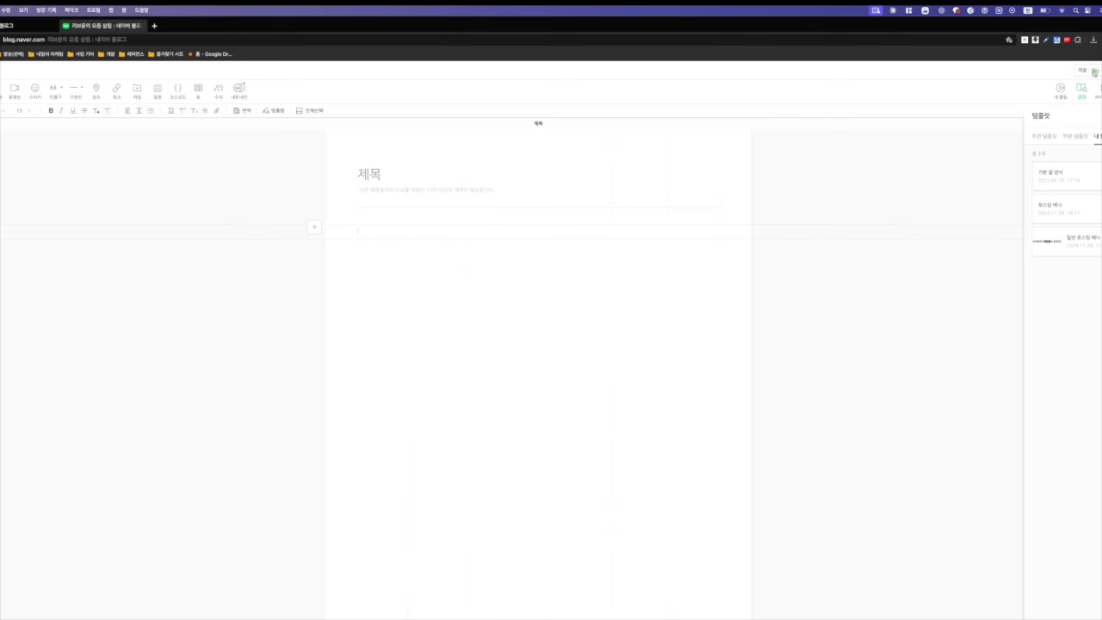
pyautogui.click(1100, 40)
pyautogui.click(1087, 85)
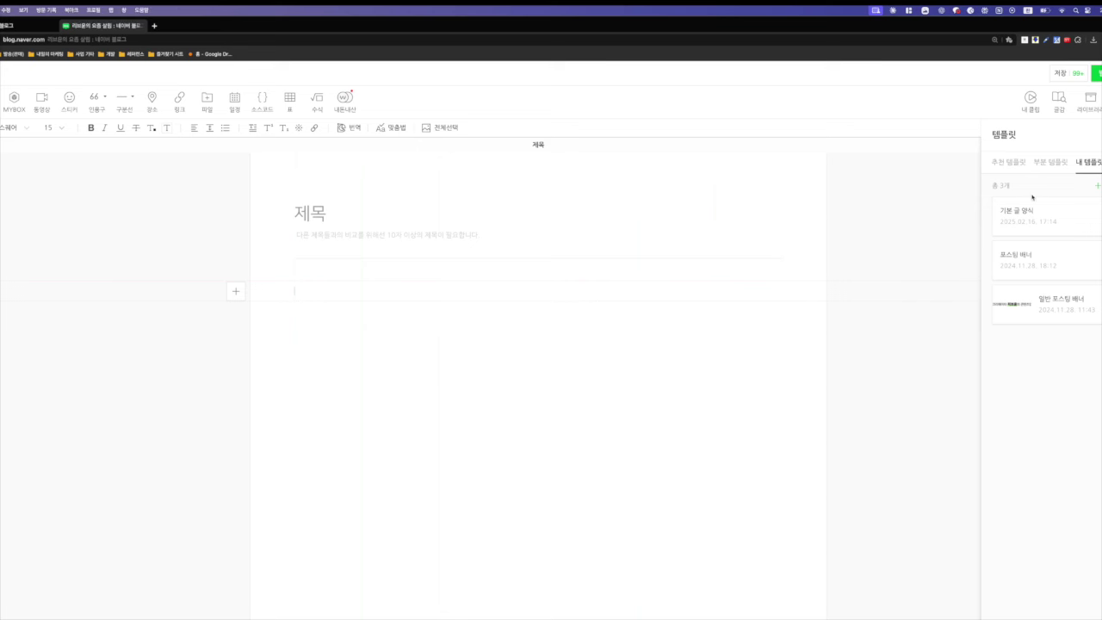
pyautogui.click(1022, 222)
# - Delete the torn-paper, profile-card and green-eyes banners below the first banner, keeping only the first one
pyautogui.scroll(-1, 533, 380)
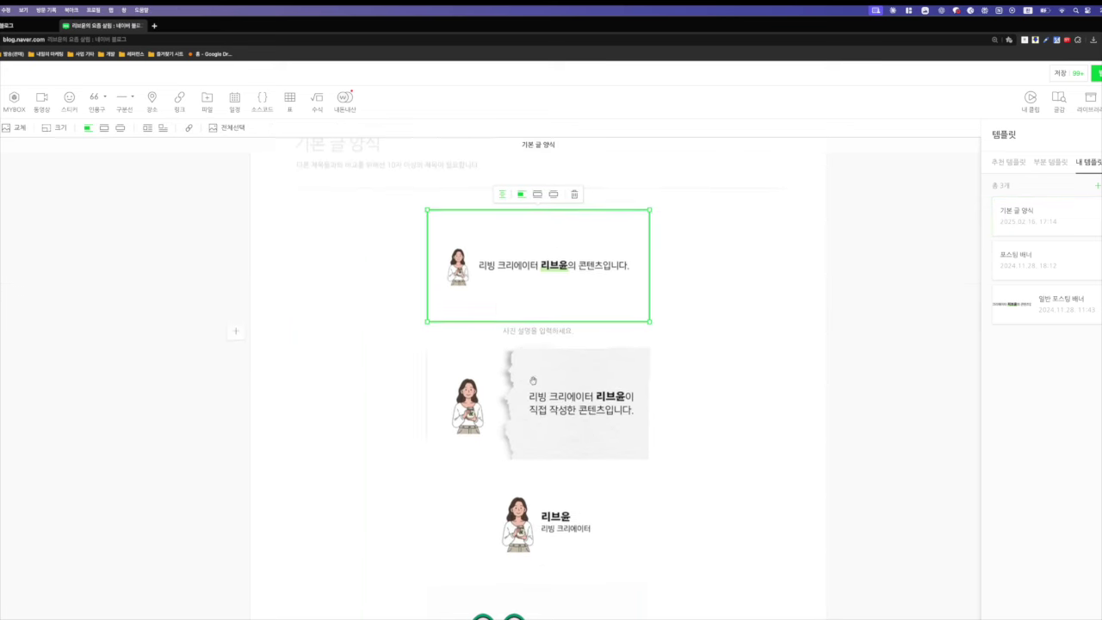
pyautogui.scroll(-3, 533, 380)
pyautogui.scroll(4, 507, 390)
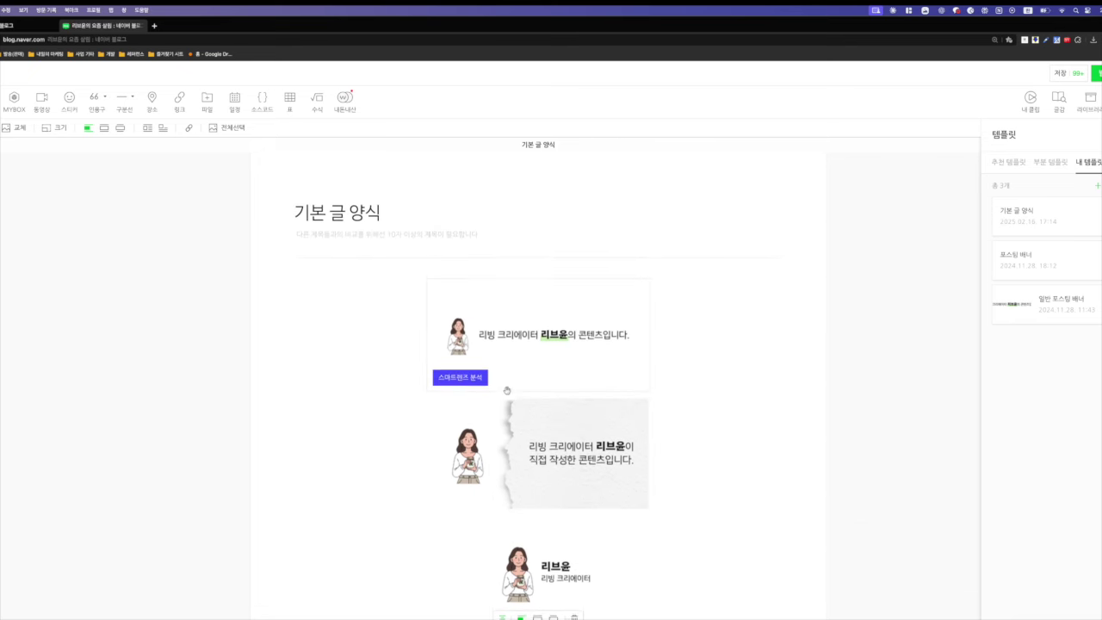
pyautogui.scroll(-1, 554, 413)
pyautogui.click(553, 435)
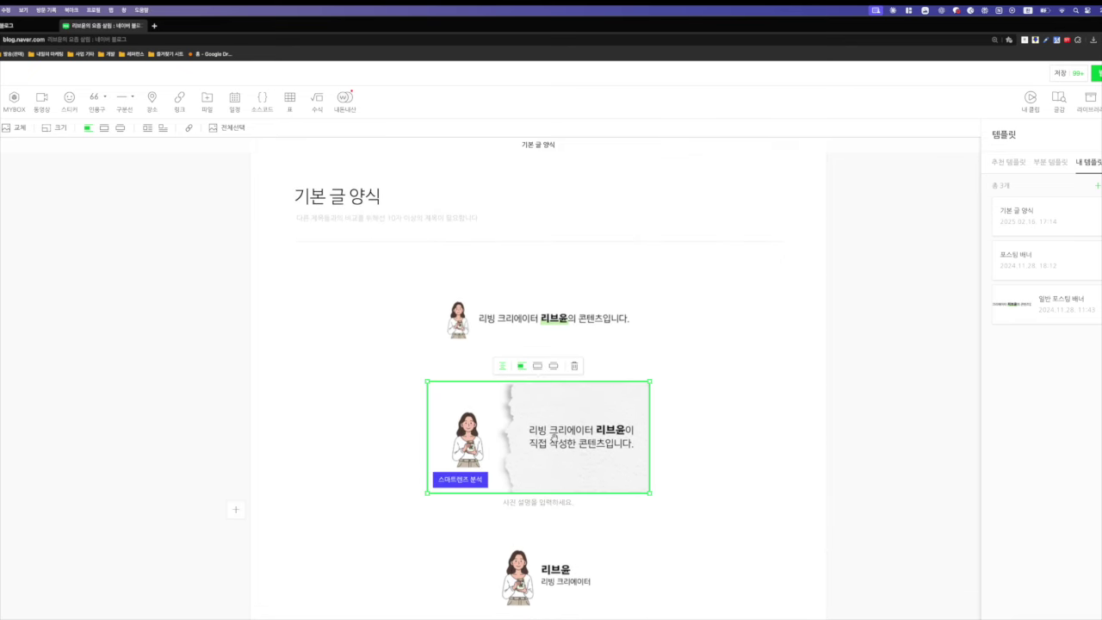
pyautogui.press('BackSpace')
pyautogui.click(553, 434)
pyautogui.press('BackSpace')
pyautogui.click(554, 435)
pyautogui.press('BackSpace')
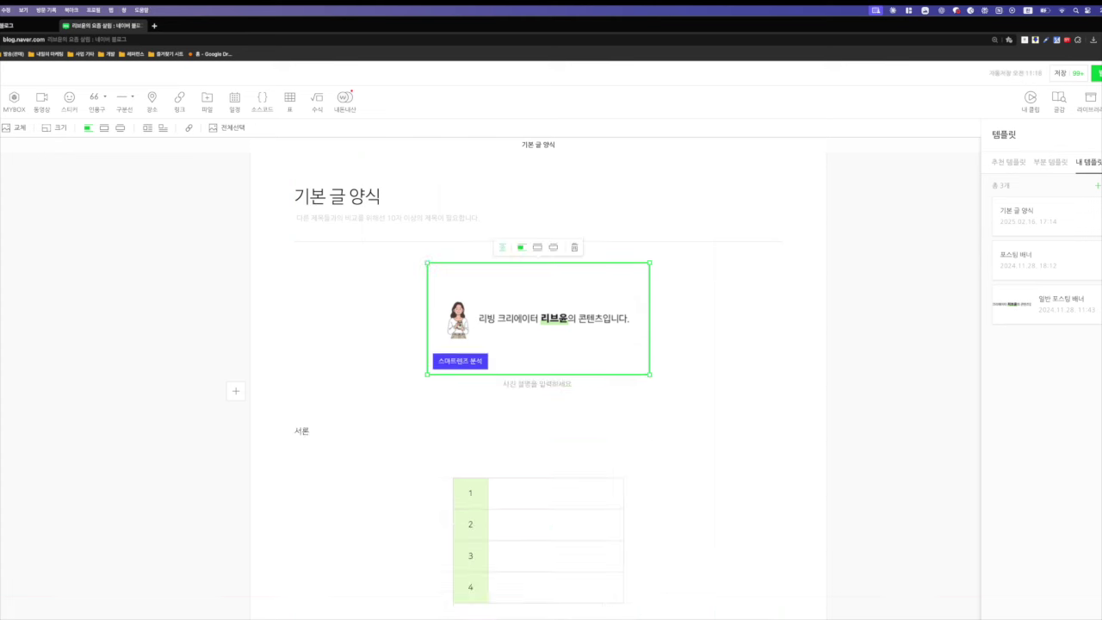
# - Examine the template's layout, from the introduction and numbered table to the content sections, closing remark table and closing images
pyautogui.click(438, 453)
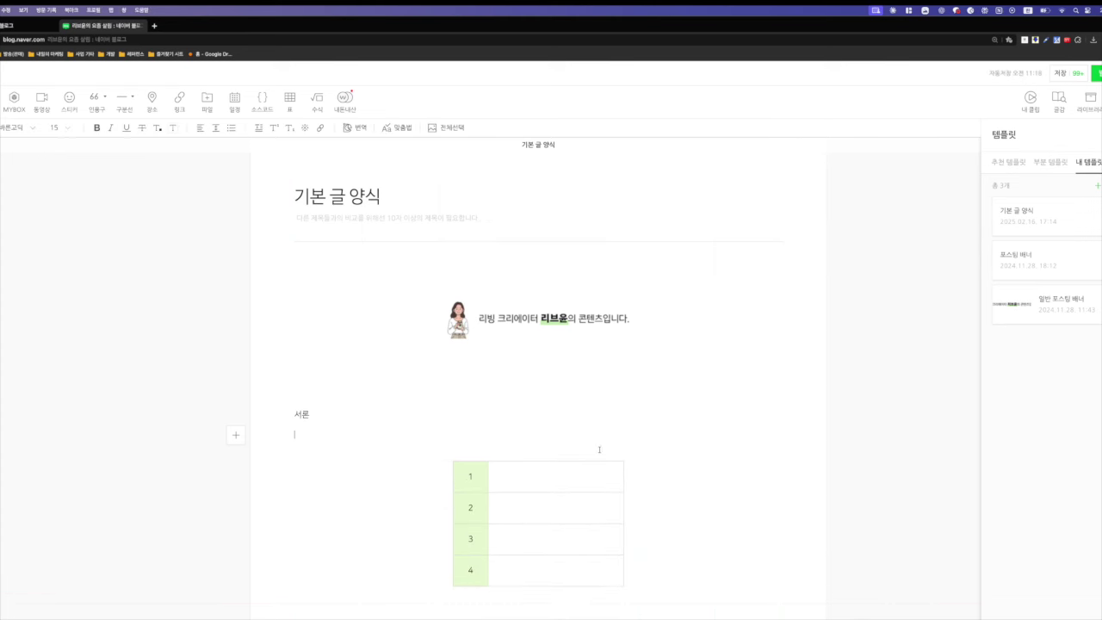
pyautogui.scroll(-15, 532, 434)
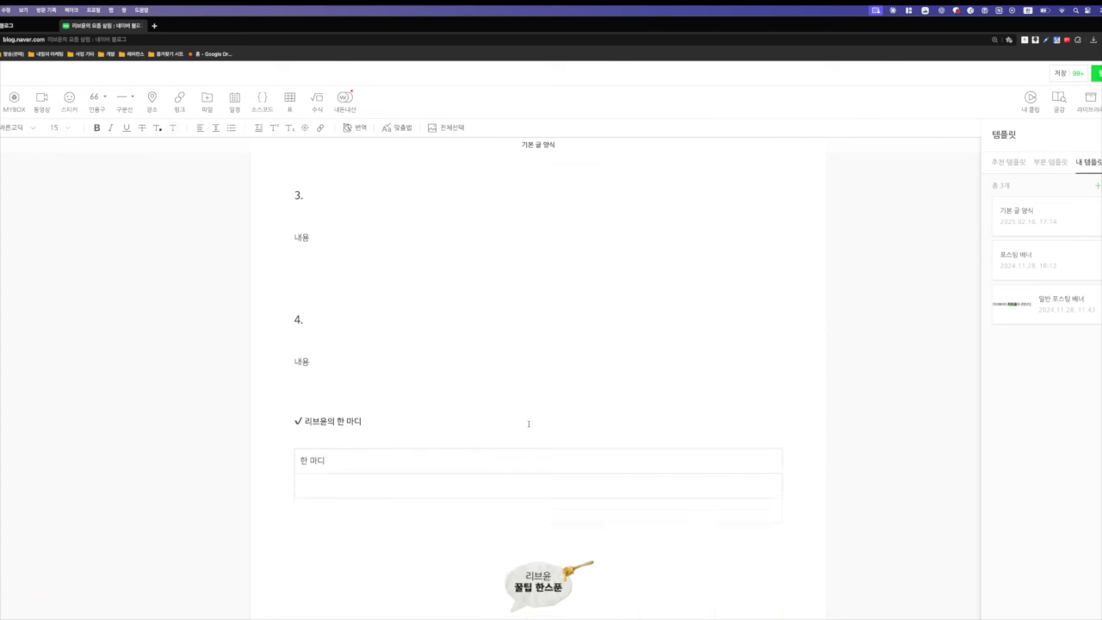
pyautogui.click(540, 362)
pyautogui.click(511, 427)
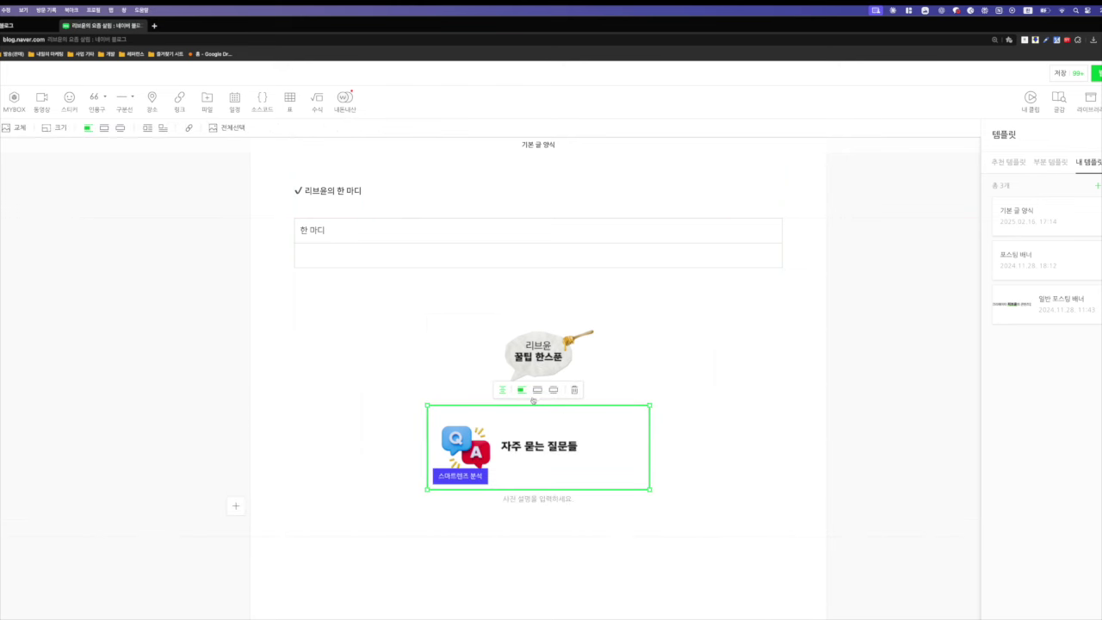
pyautogui.click(531, 351)
pyautogui.click(532, 440)
pyautogui.moveTo(555, 461); pyautogui.dragTo(484, 267)
pyautogui.scroll(-3, 549, 368)
pyautogui.moveTo(539, 440); pyautogui.dragTo(482, 400)
pyautogui.scroll(5, 508, 482)
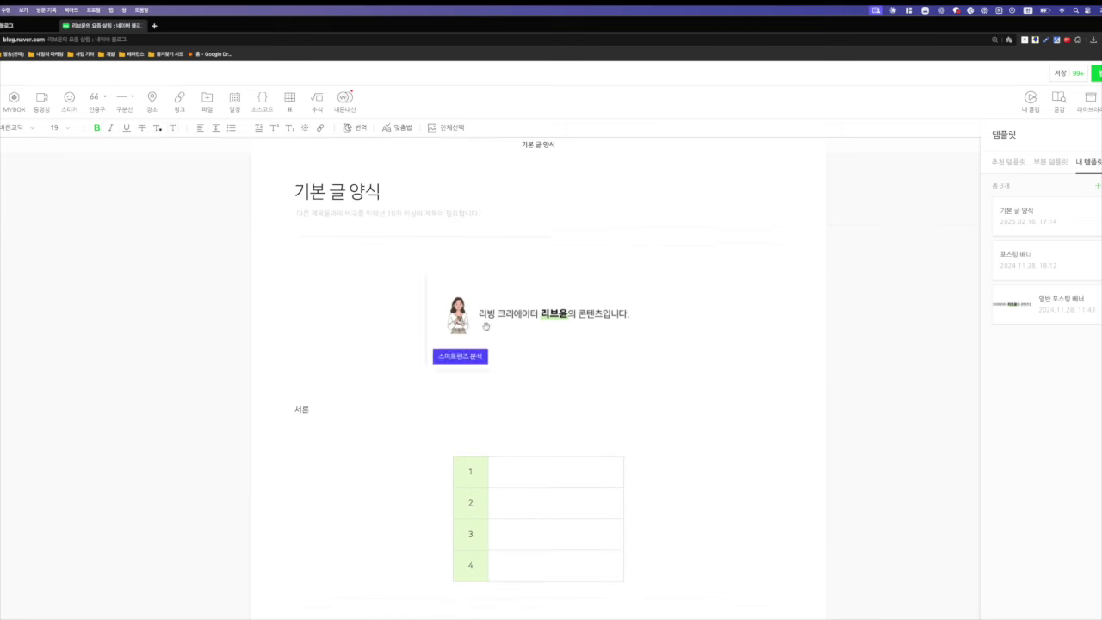
pyautogui.scroll(-5, 529, 421)
pyautogui.scroll(-1, 486, 403)
pyautogui.scroll(5, 470, 370)
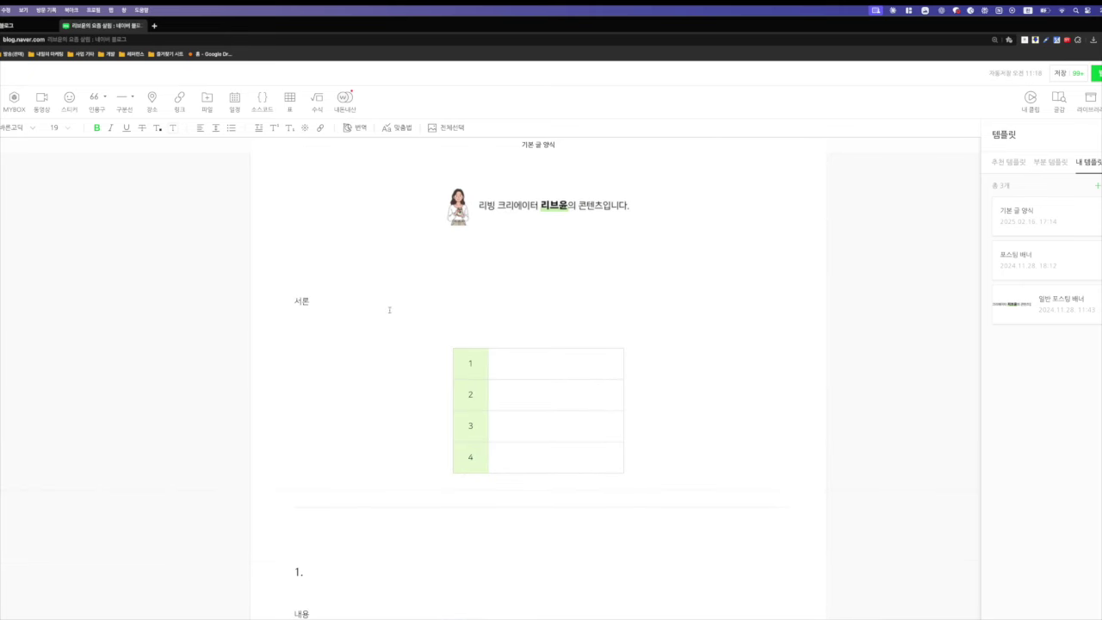
pyautogui.scroll(1, 484, 287)
pyautogui.click(380, 353)
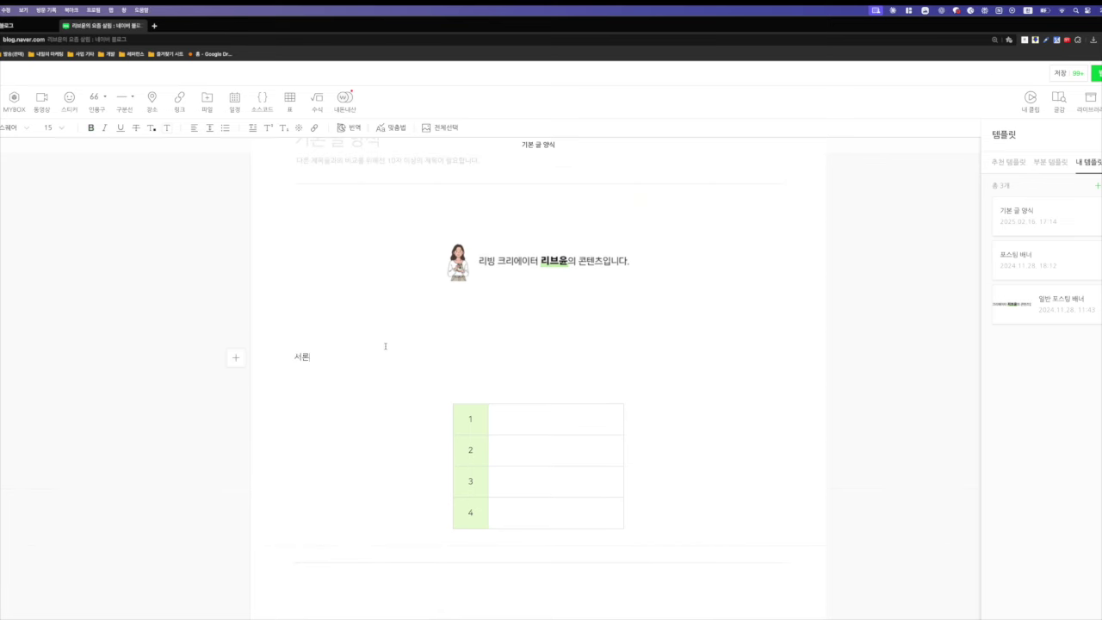
# - Change the post title to 기본 글 양식2 and save the post as a new personal template
pyautogui.scroll(2, 384, 344)
pyautogui.click(397, 209)
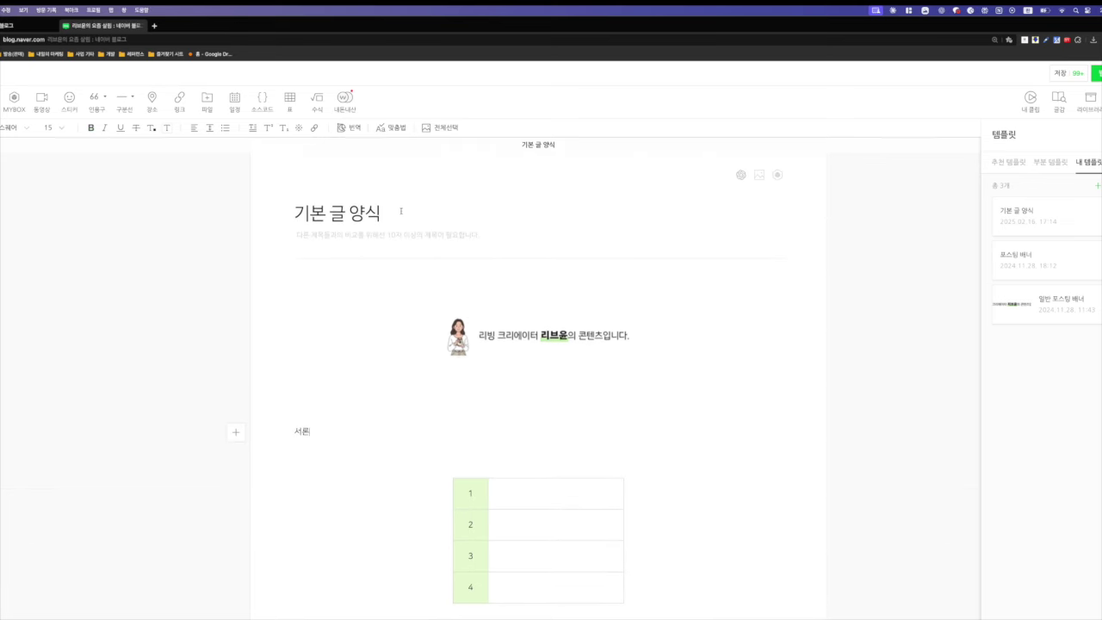
pyautogui.click(393, 337)
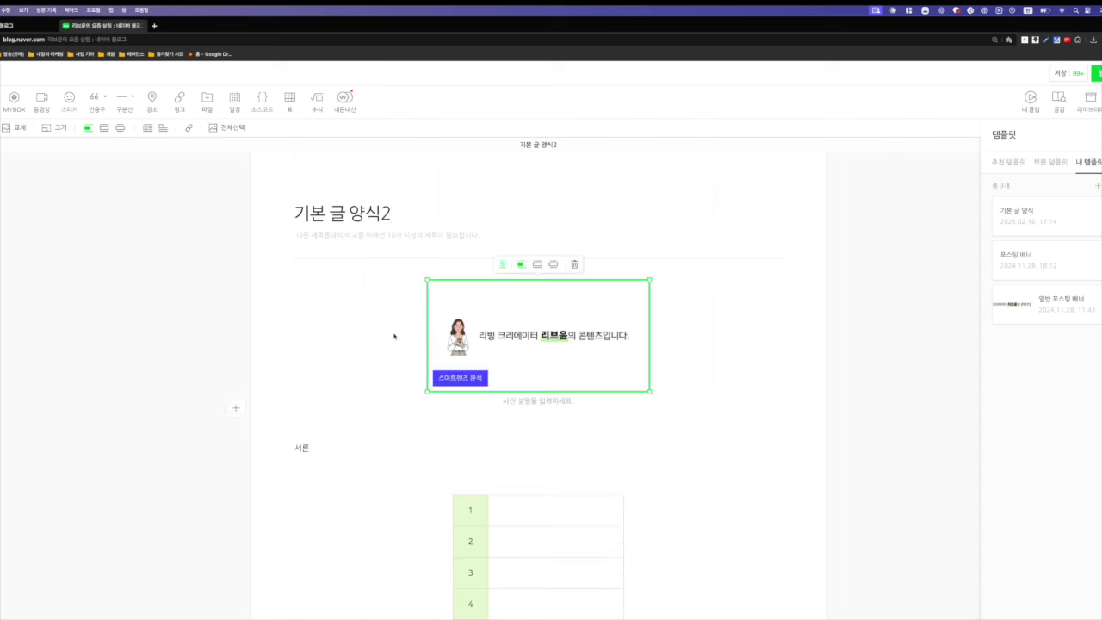
pyautogui.scroll(-1, 399, 399)
pyautogui.click(408, 409)
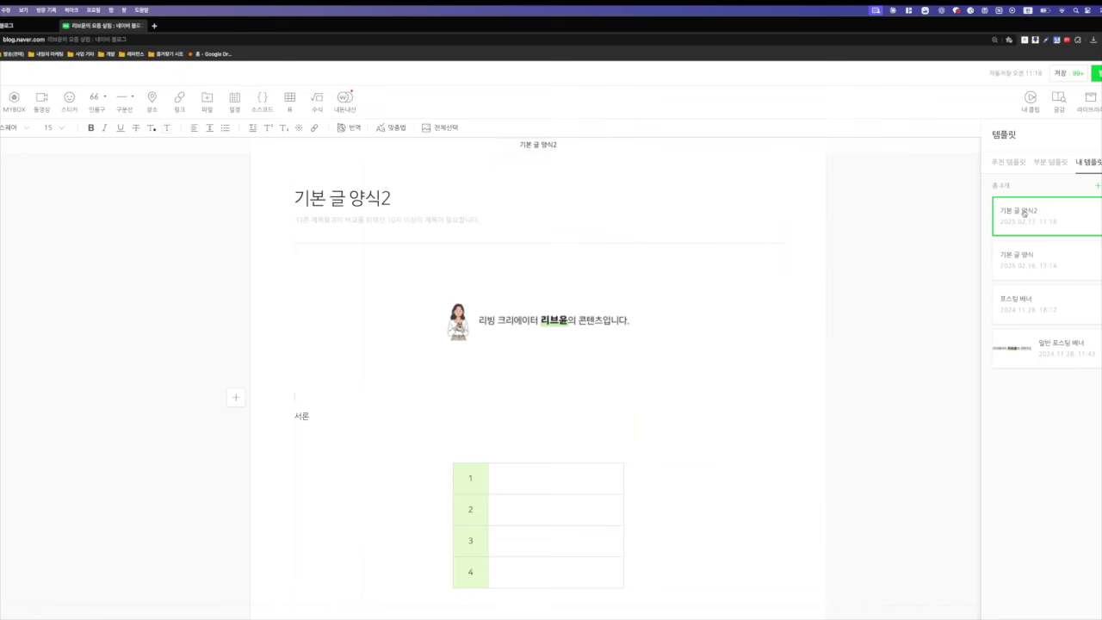
# - Apply the saved template 기본 글 양식2 and look over its banner, introduction and numbered table
pyautogui.click(1024, 213)
pyautogui.click(611, 88)
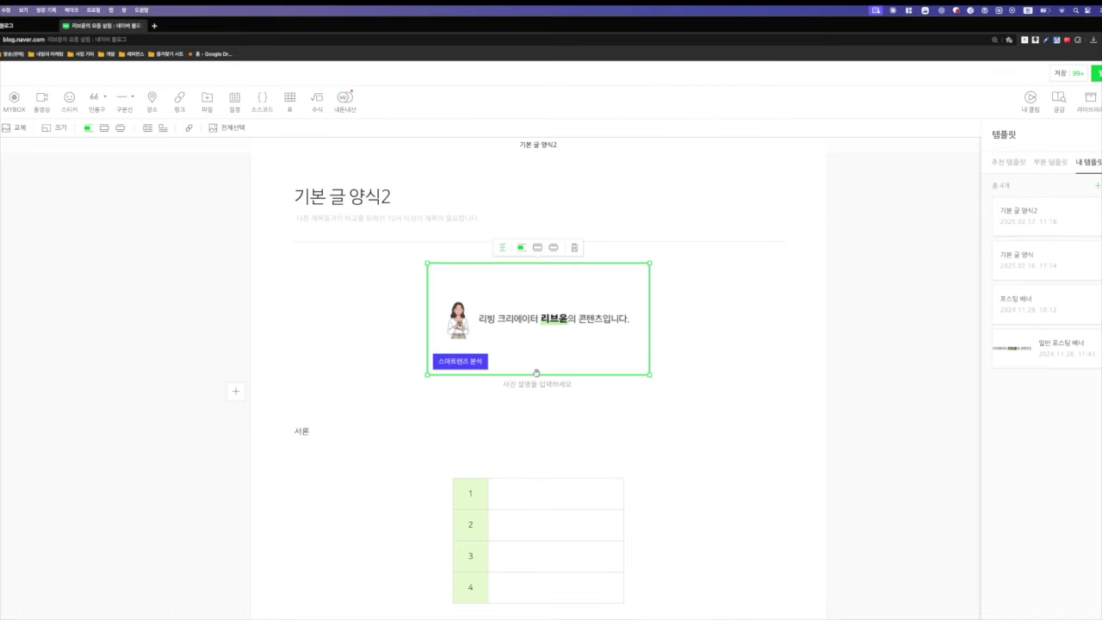
pyautogui.click(515, 393)
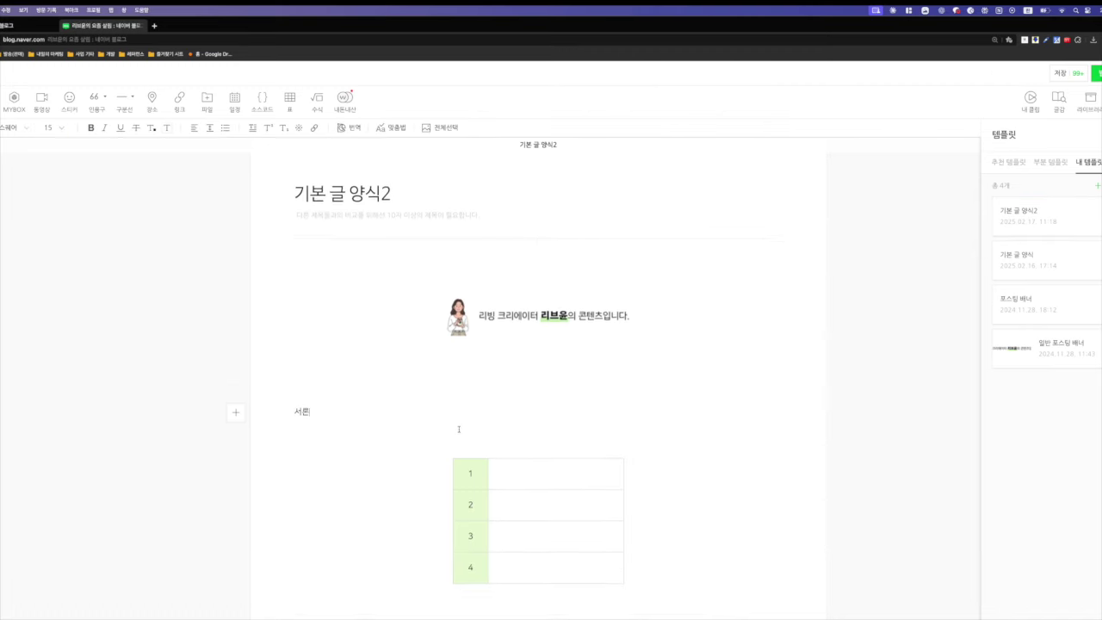
pyautogui.scroll(-2, 459, 429)
pyautogui.scroll(-1, 459, 429)
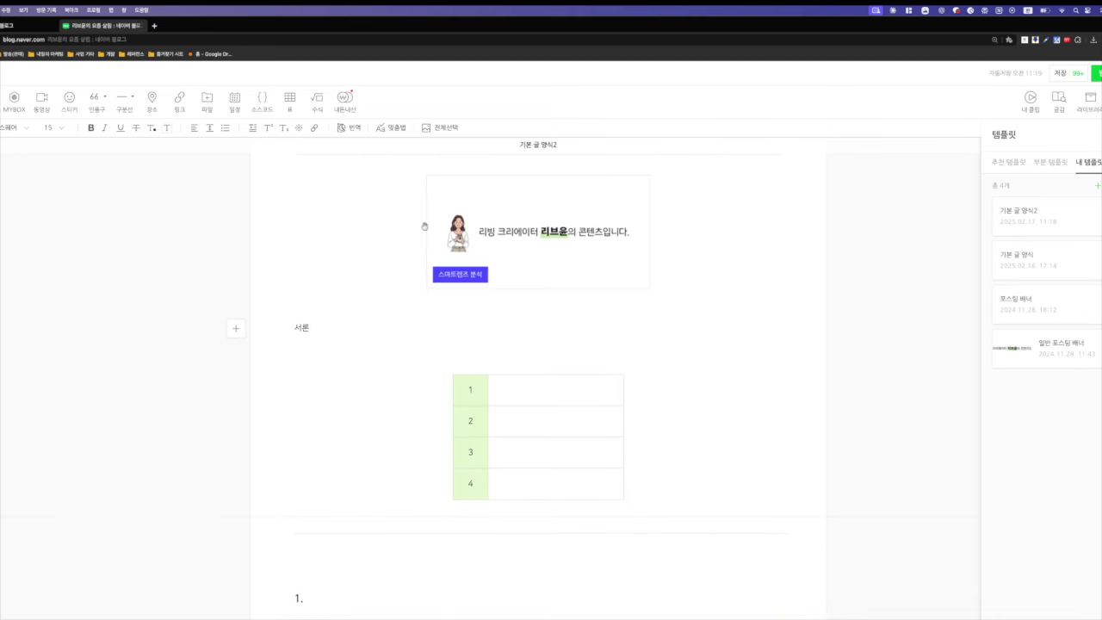
pyautogui.scroll(-1, 441, 326)
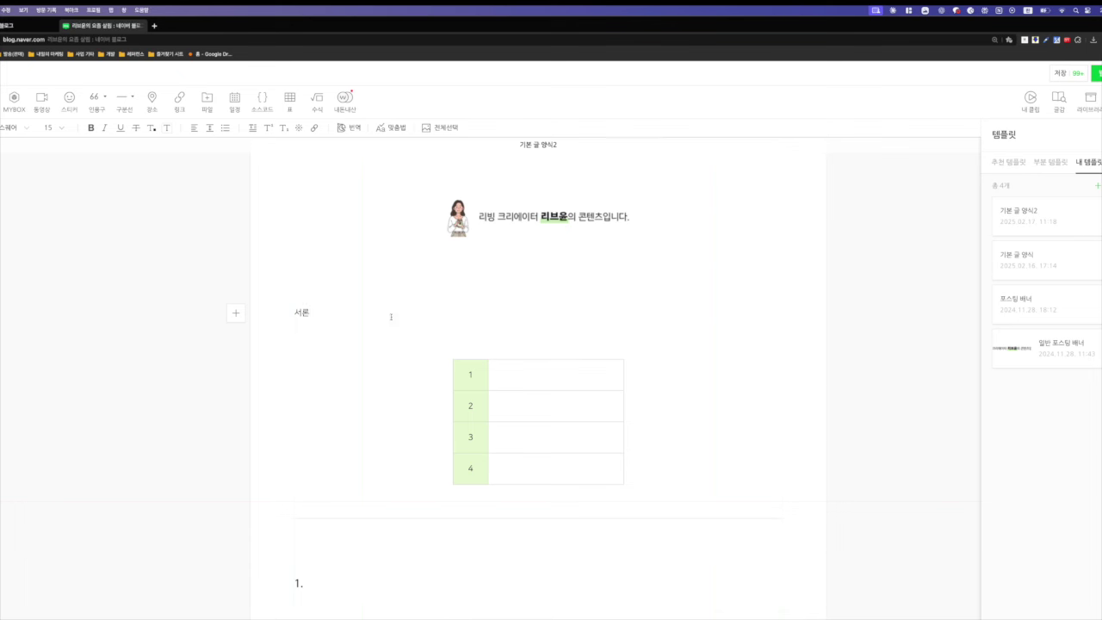
pyautogui.scroll(-10, 495, 336)
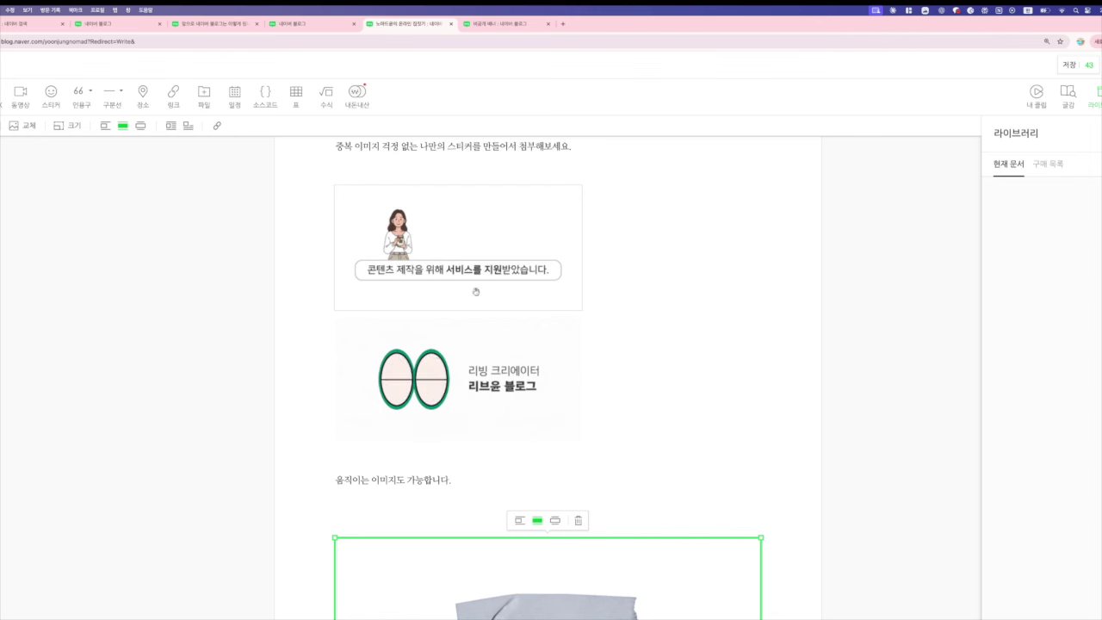
# - Delete the LIVING BLOGGER banner and the green-eyes banner beneath it from the other draft post
pyautogui.scroll(-5, 475, 291)
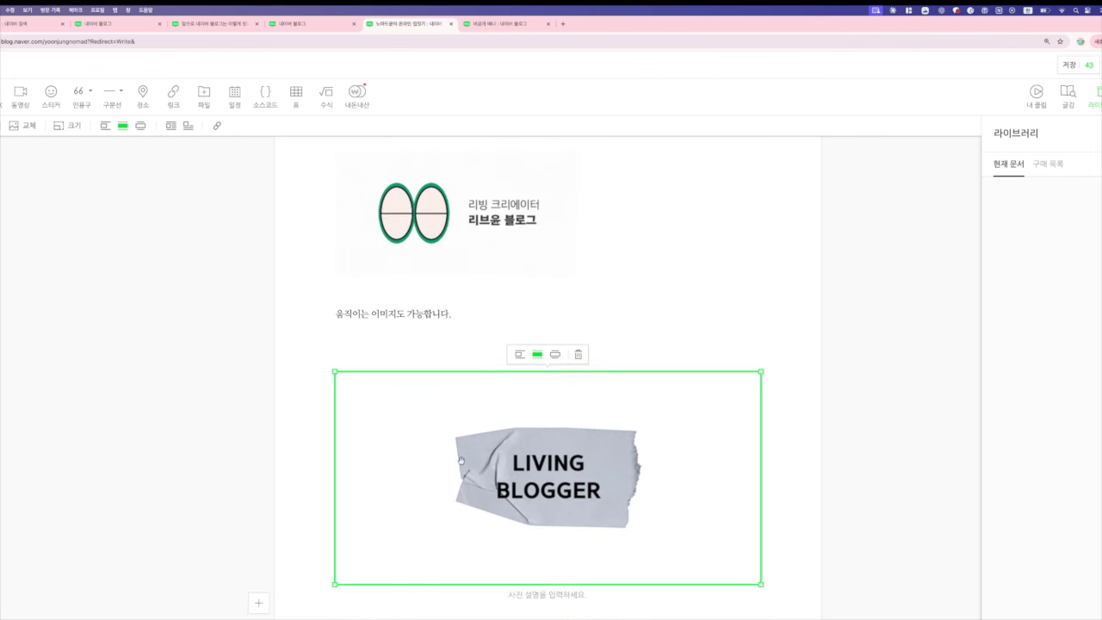
pyautogui.press('BackSpace')
pyautogui.press('Delete')
pyautogui.press('Delete')
pyautogui.write('₩')
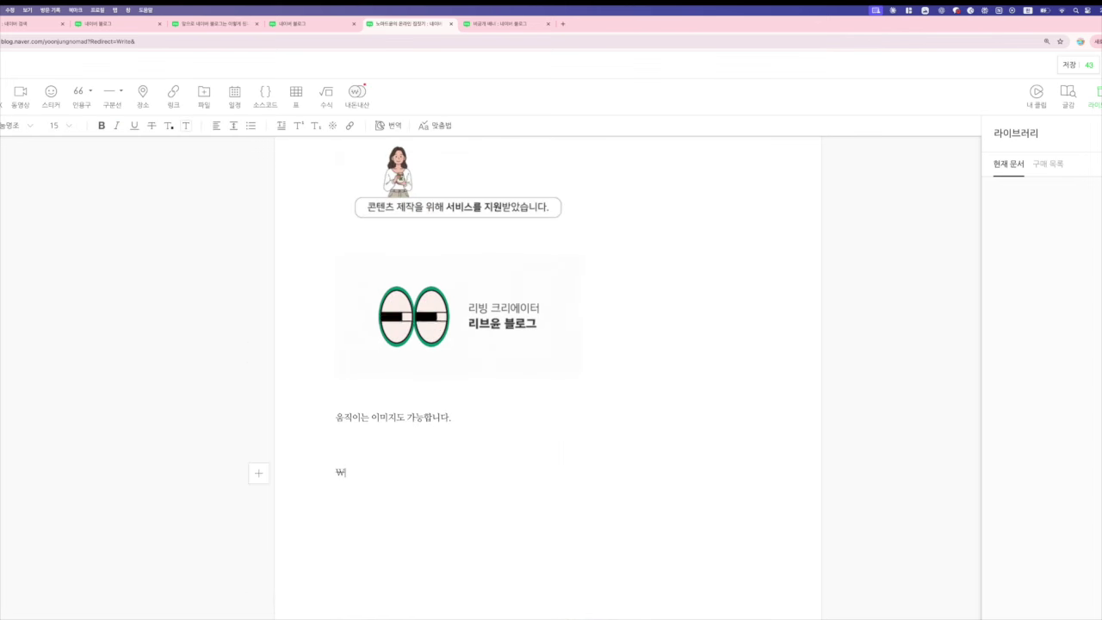
pyautogui.press('BackSpace')
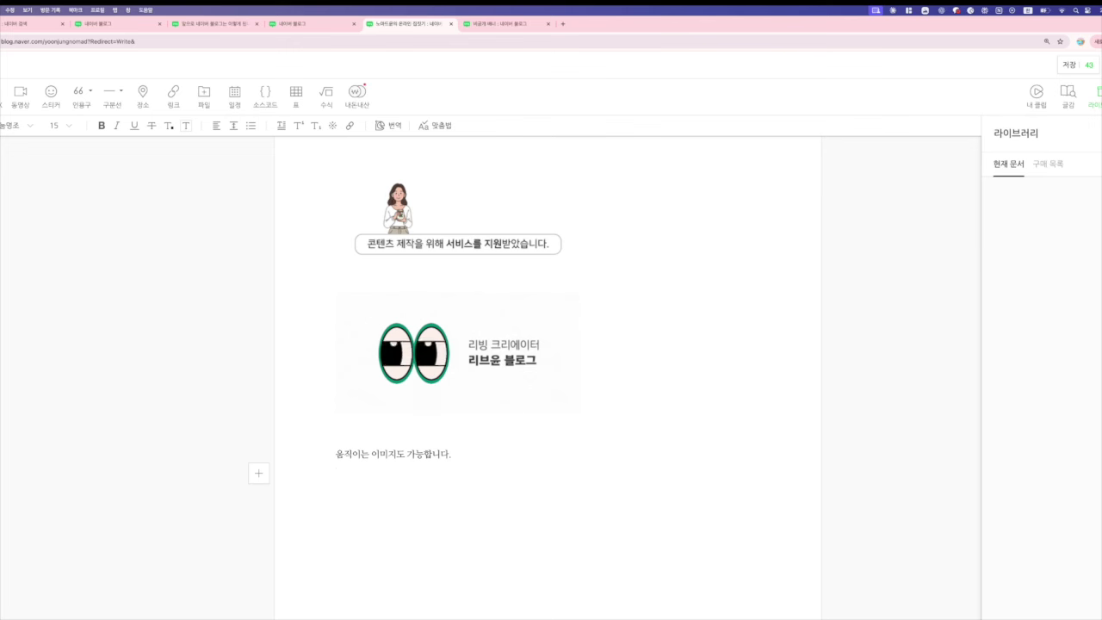
# - Switch to the Canva design and look through its text banner pages
pyautogui.press('super+Tab')
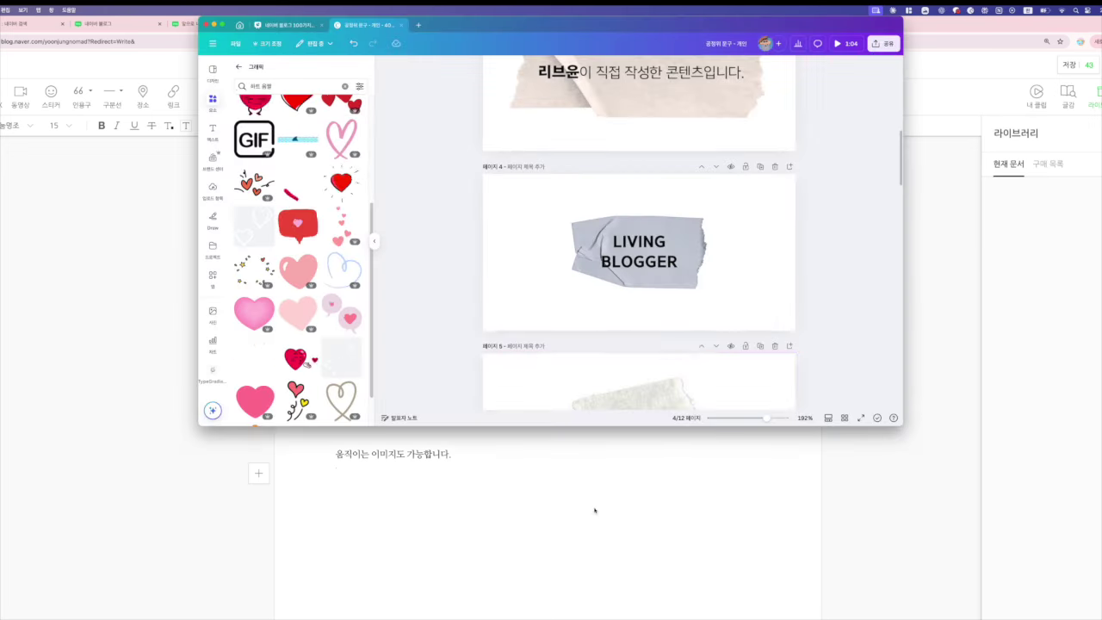
pyautogui.scroll(10, 526, 131)
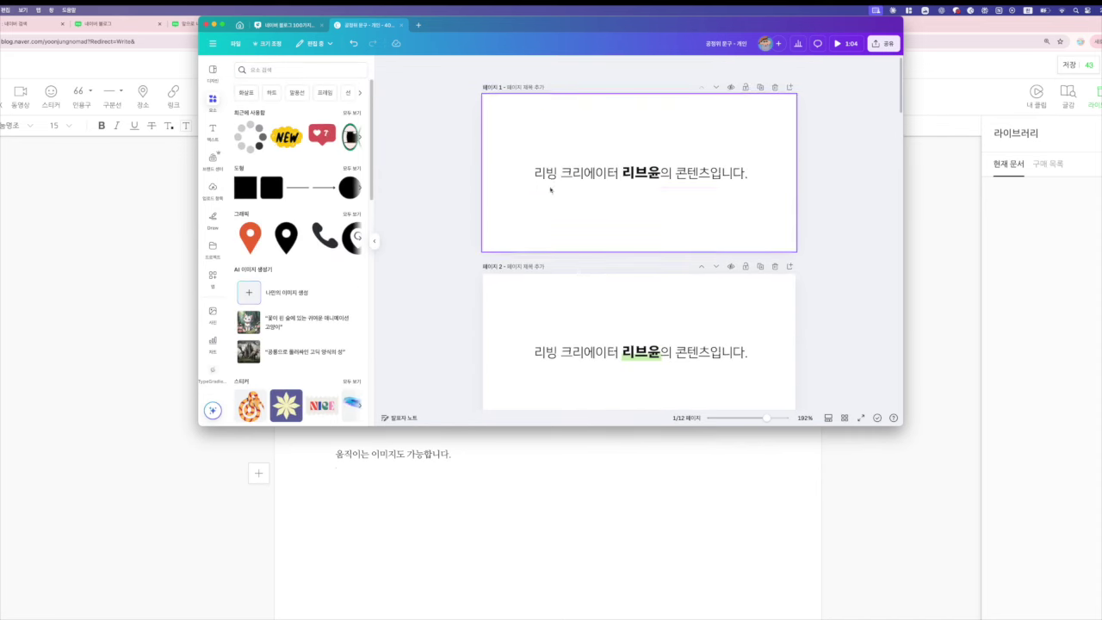
pyautogui.scroll(-15, 657, 184)
pyautogui.scroll(-6, 657, 184)
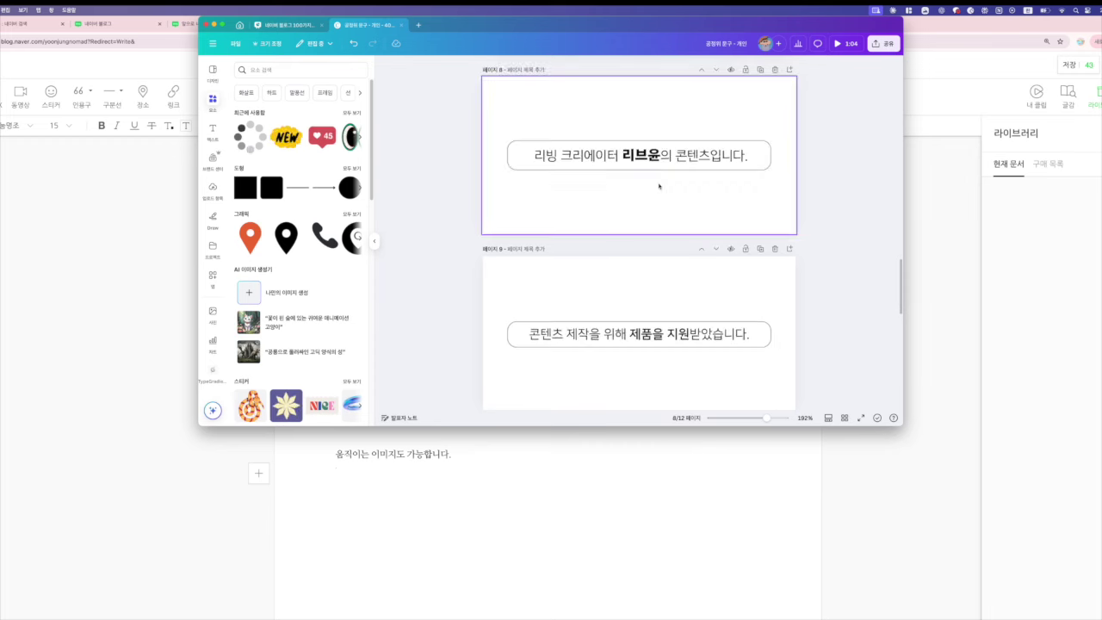
pyautogui.scroll(14, 685, 181)
pyautogui.scroll(10, 685, 182)
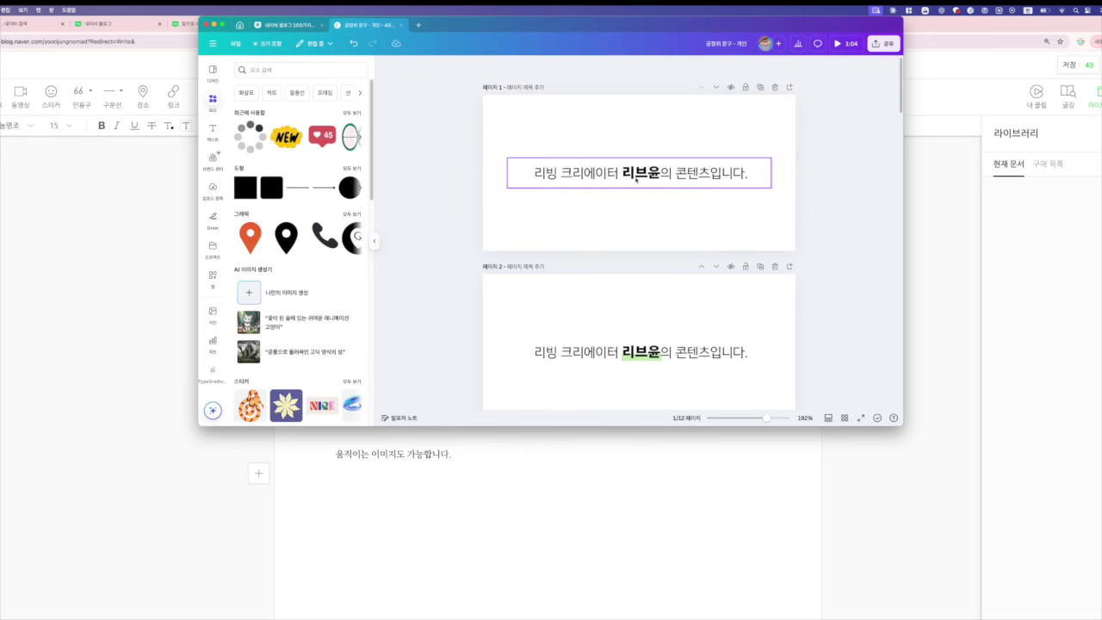
# - Add the green and yellow arrow sticker to page 6, then try the pink pointer sticker there and undo it
pyautogui.scroll(-5, 647, 175)
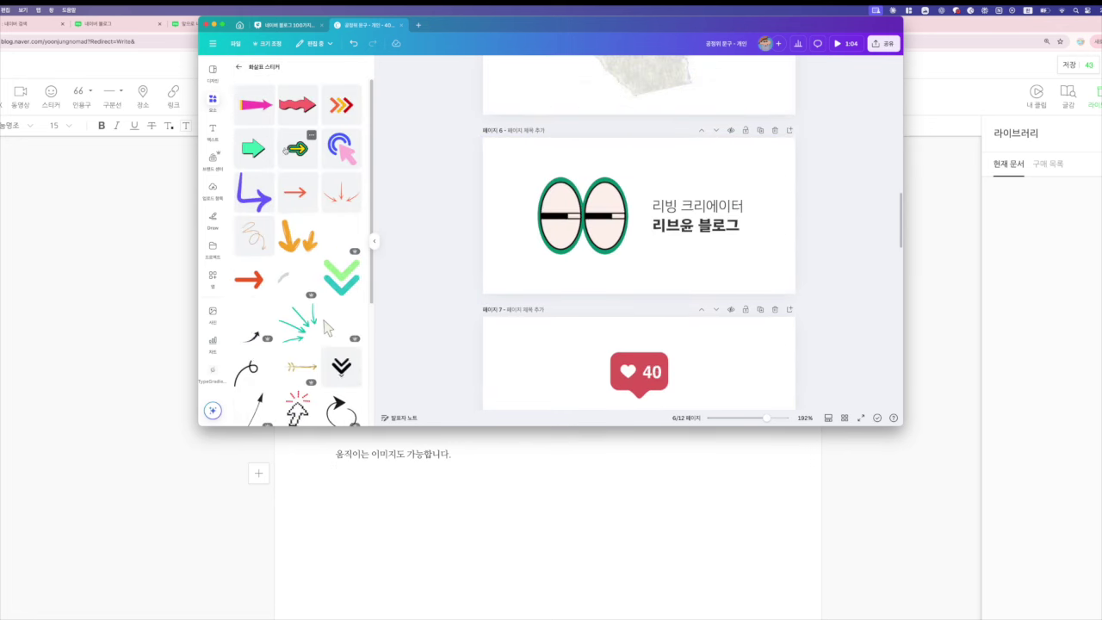
pyautogui.click(297, 148)
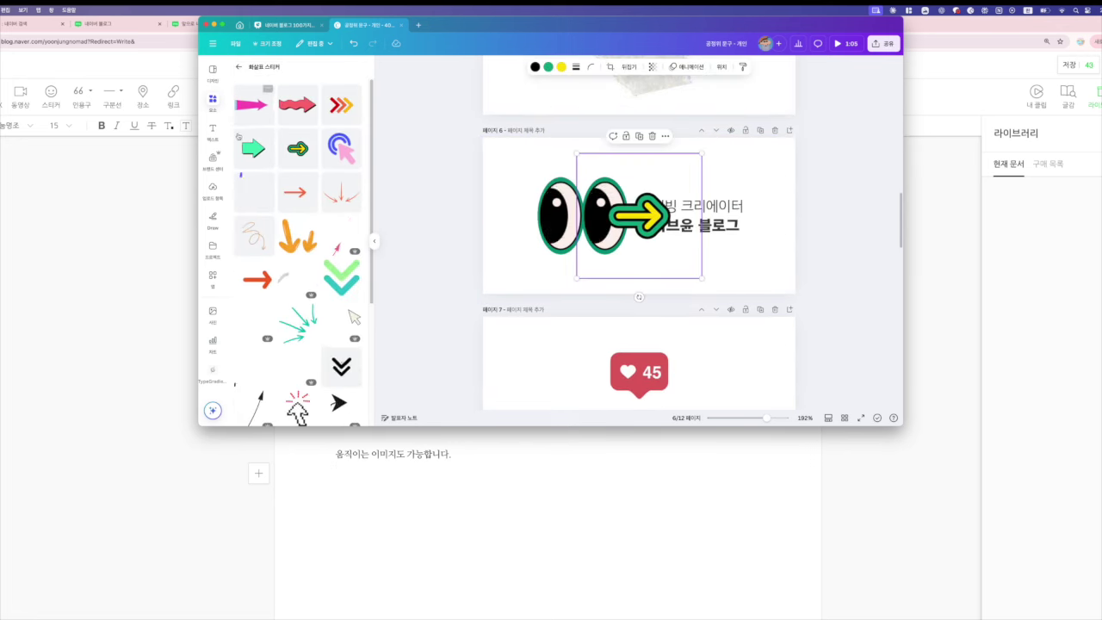
pyautogui.click(341, 148)
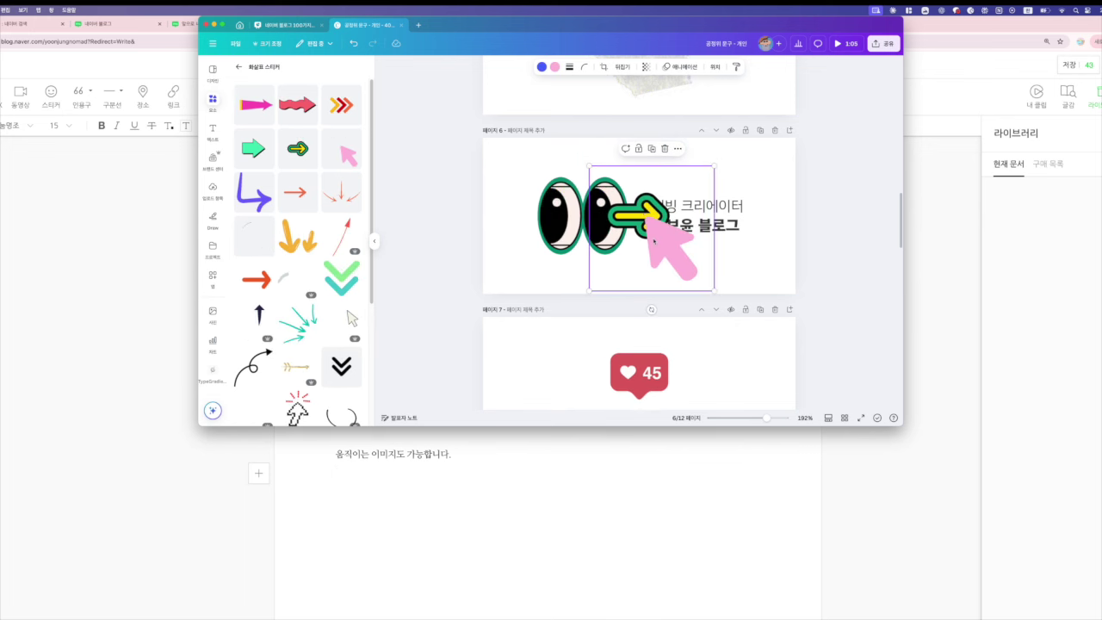
pyautogui.press('super+z')
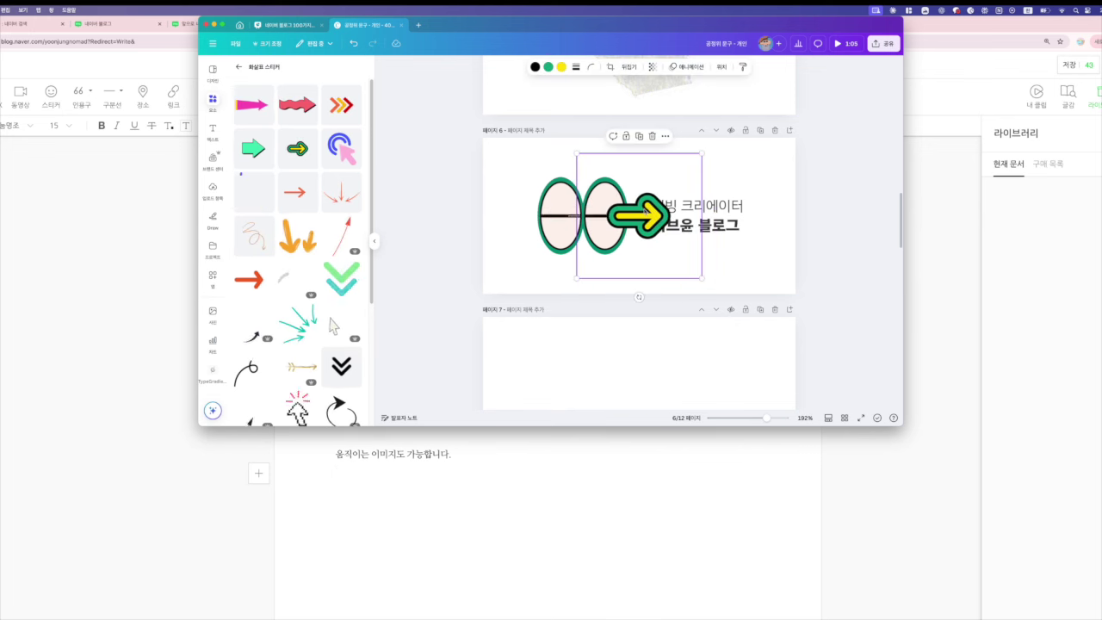
# - Undo the green and yellow arrow sticker on page 6, check the neighbouring banner pages and select page 6
pyautogui.press('super+z')
pyautogui.scroll(6, 603, 215)
pyautogui.scroll(-5, 644, 230)
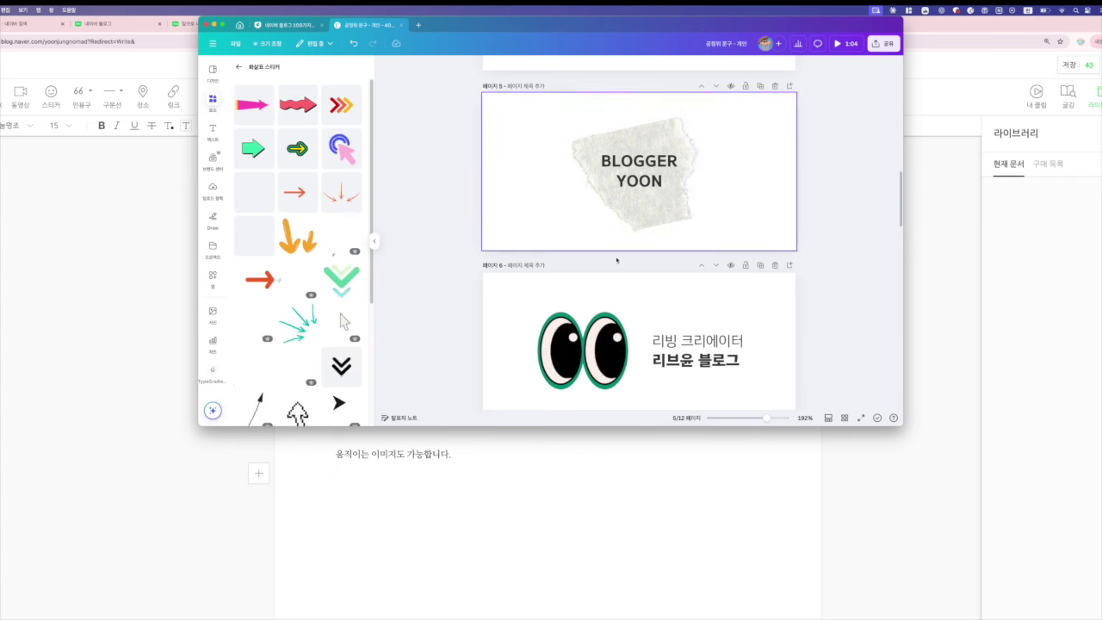
pyautogui.scroll(-2, 603, 198)
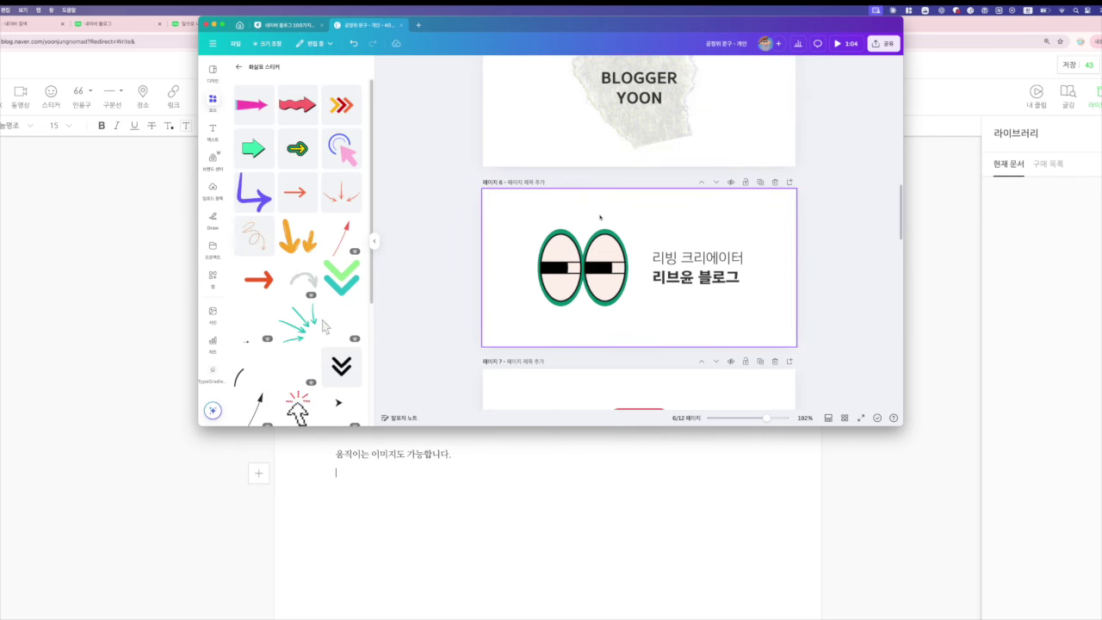
pyautogui.click(650, 220)
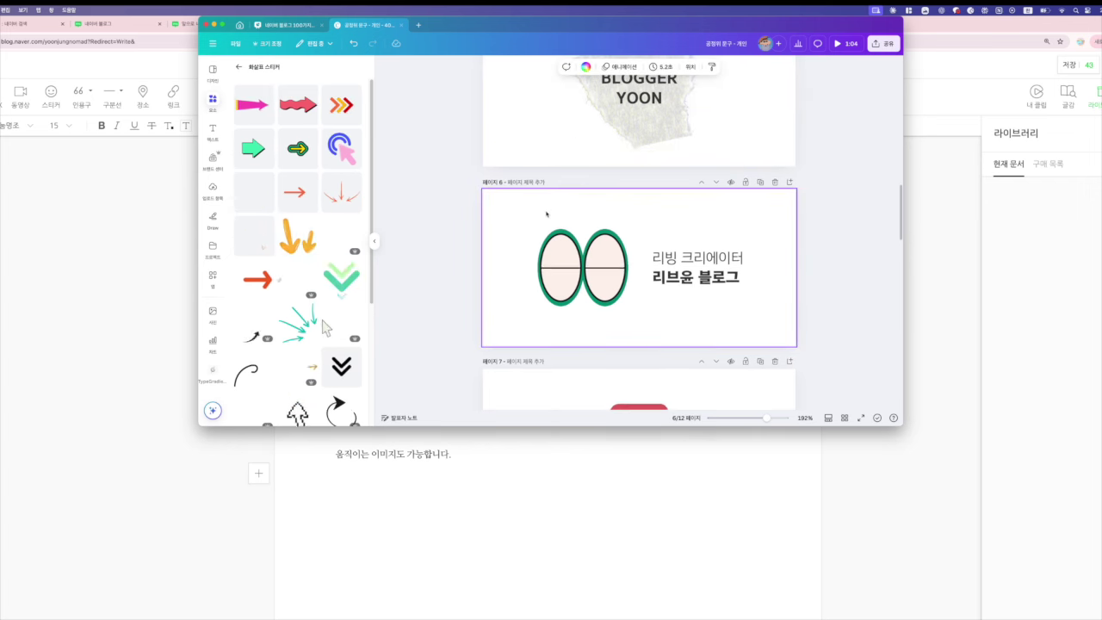
# - Open the download options for the banner design and set the file type to GIF
pyautogui.scroll(-1, 654, 215)
pyautogui.click(885, 43)
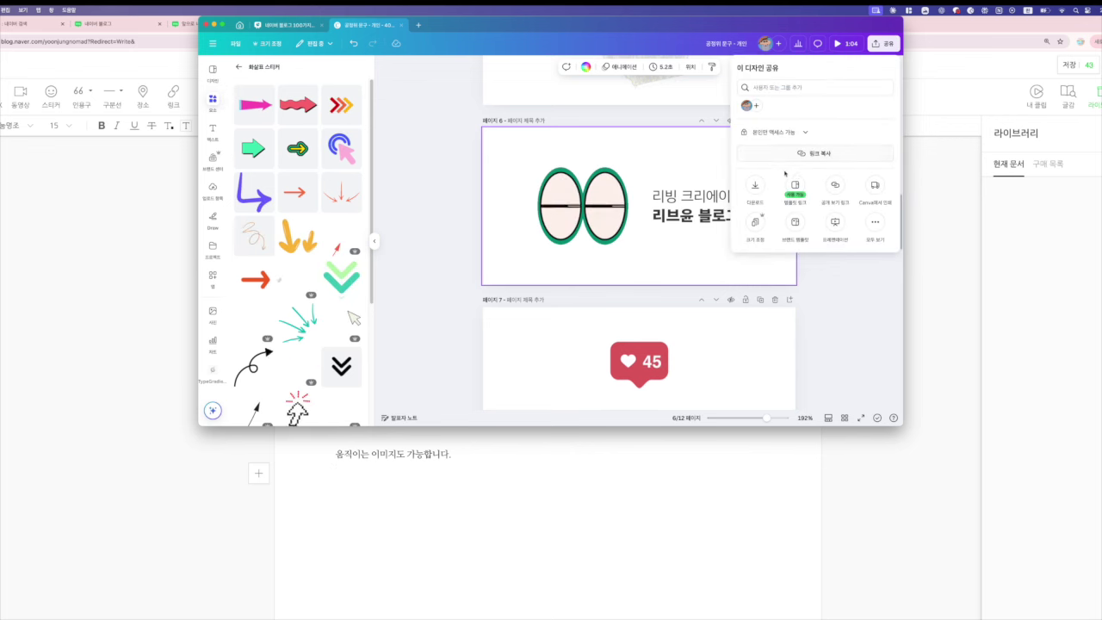
pyautogui.click(757, 181)
pyautogui.click(775, 100)
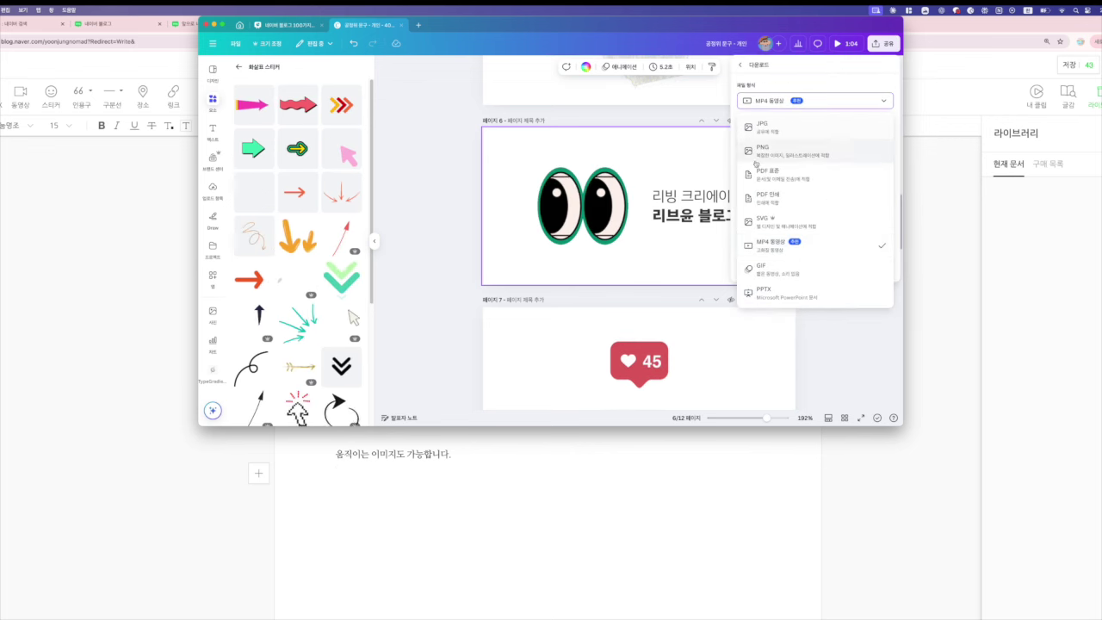
pyautogui.click(774, 273)
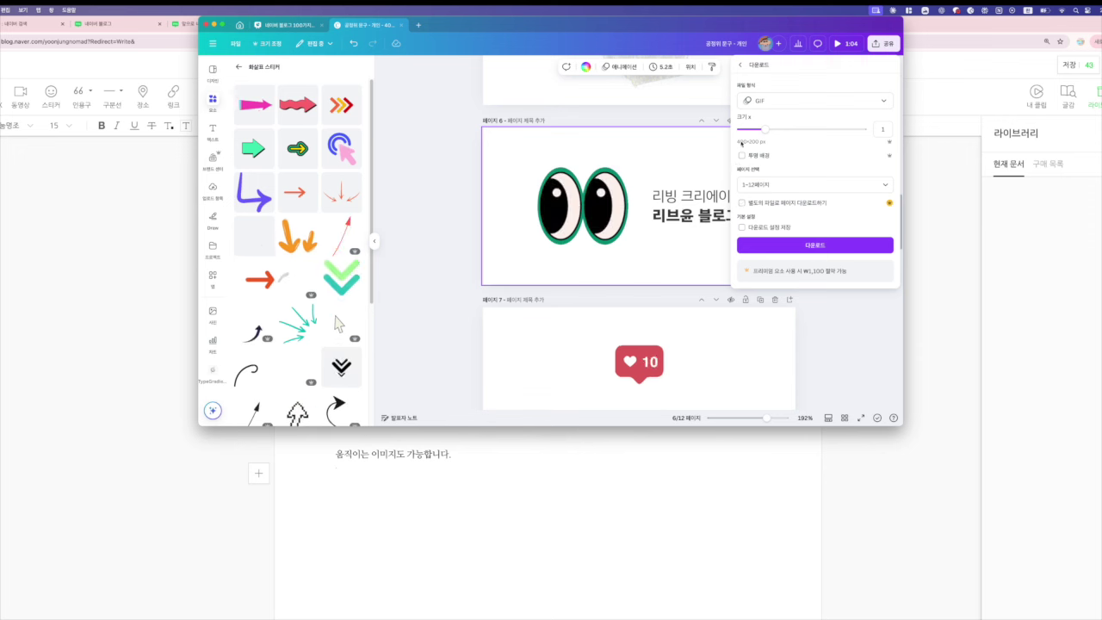
# - Limit the GIF download to pages 6 and 7, then leave the download options without downloading
pyautogui.click(766, 183)
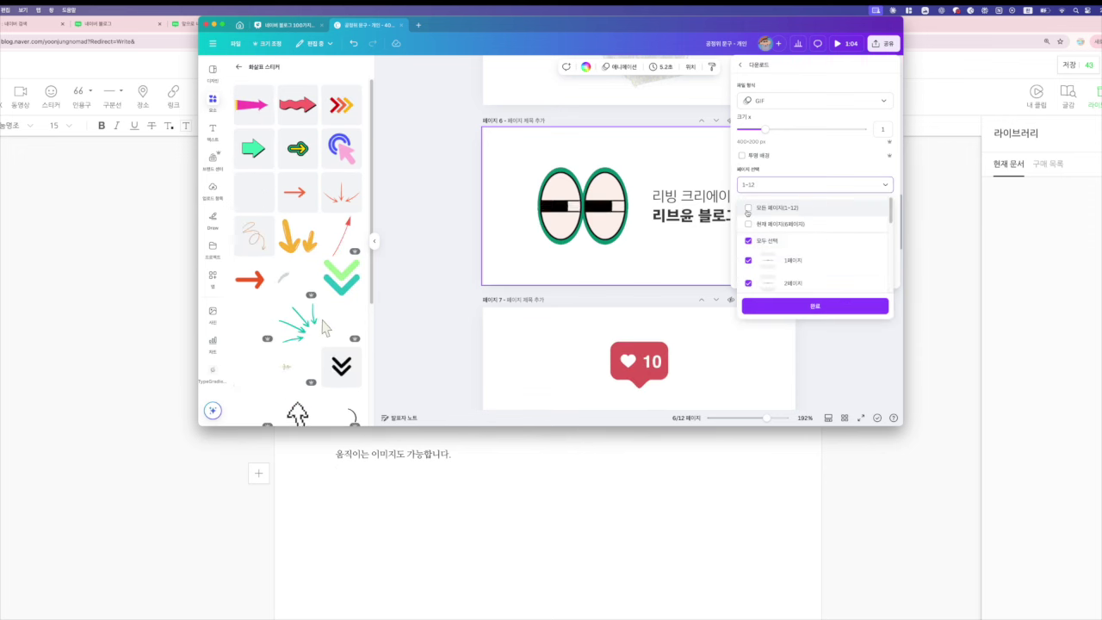
pyautogui.scroll(-3, 776, 245)
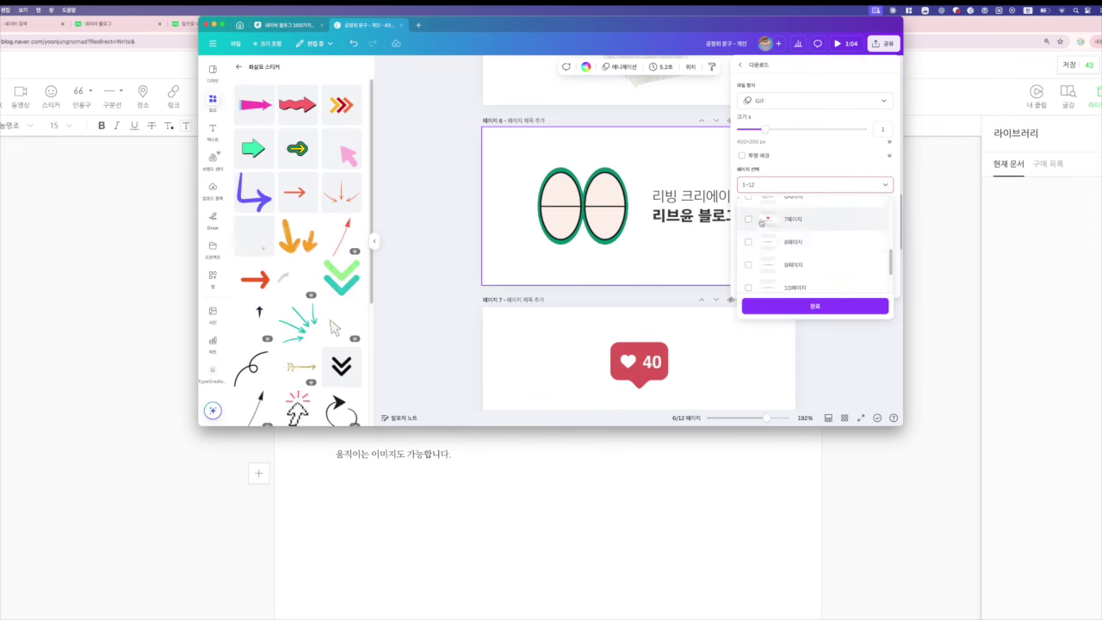
pyautogui.click(748, 213)
pyautogui.click(749, 236)
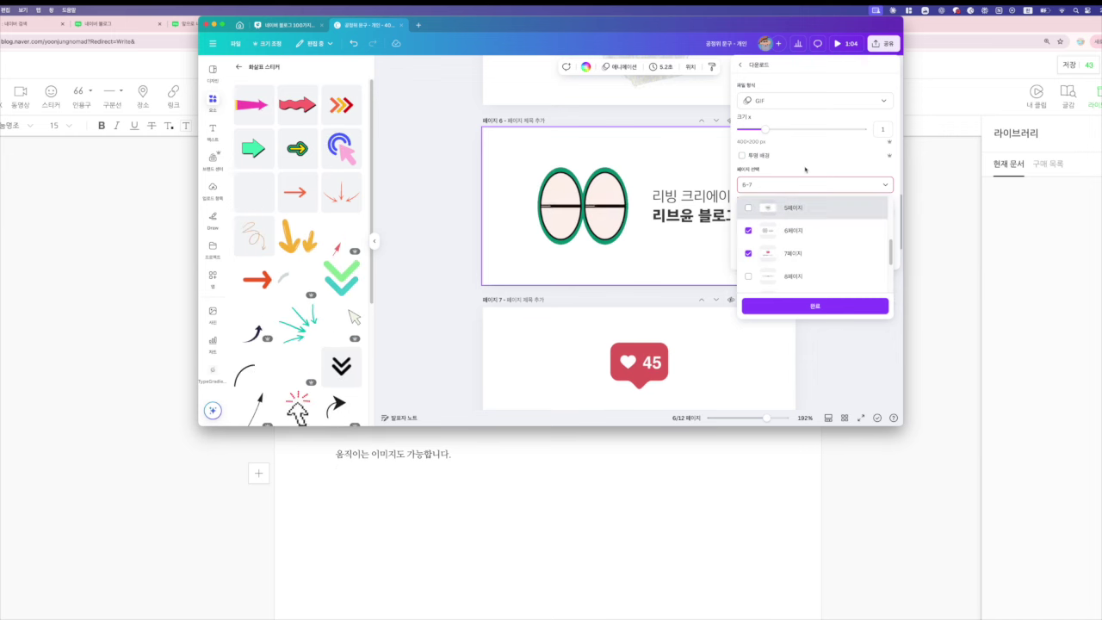
pyautogui.click(779, 184)
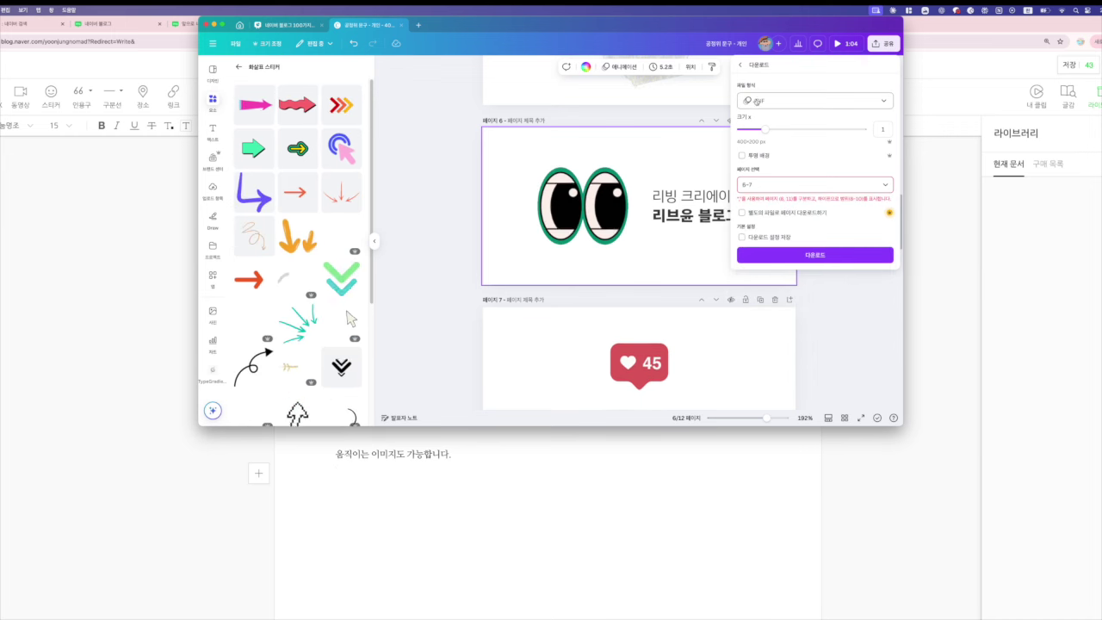
pyautogui.click(526, 295)
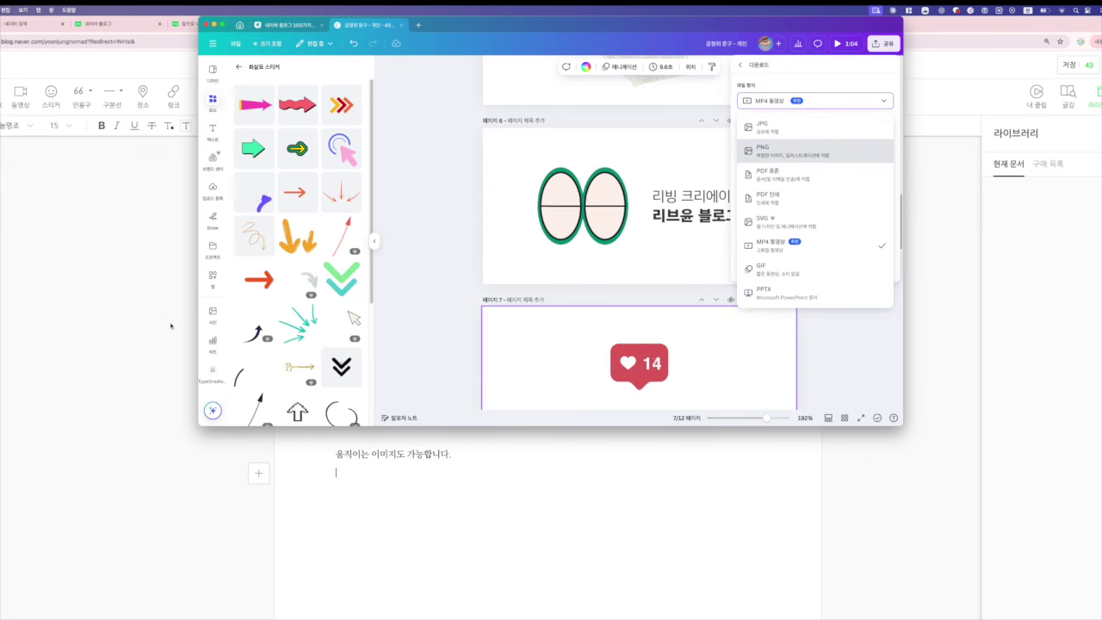
pyautogui.click(436, 370)
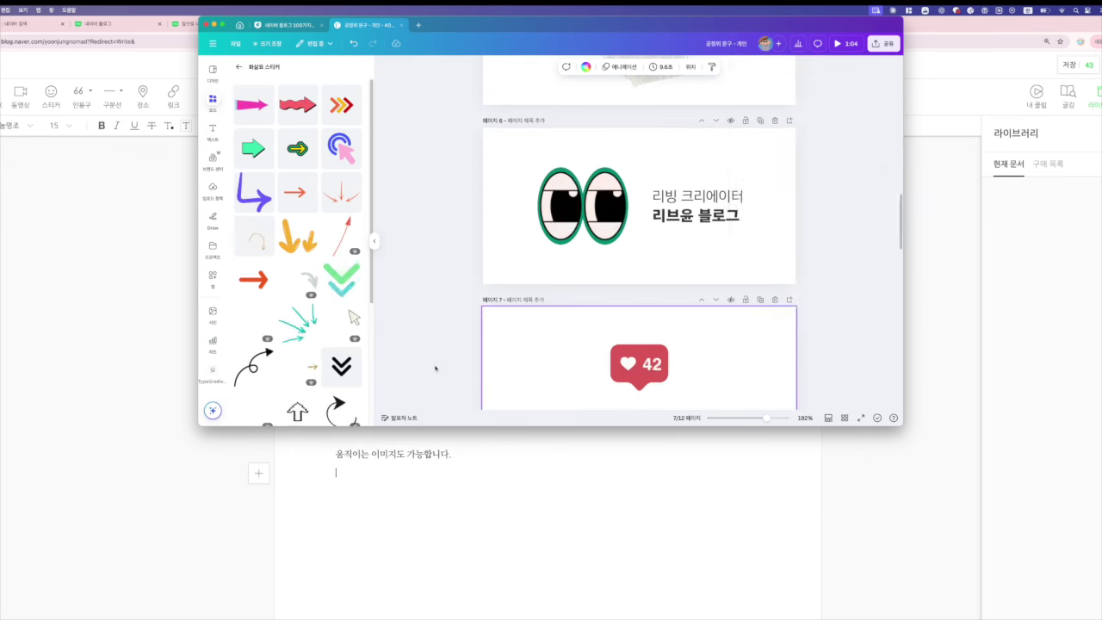
# - Look through the sponsorship notice banner pages, then switch back to the Naver draft and review its box and sticker examples
pyautogui.scroll(-5, 444, 367)
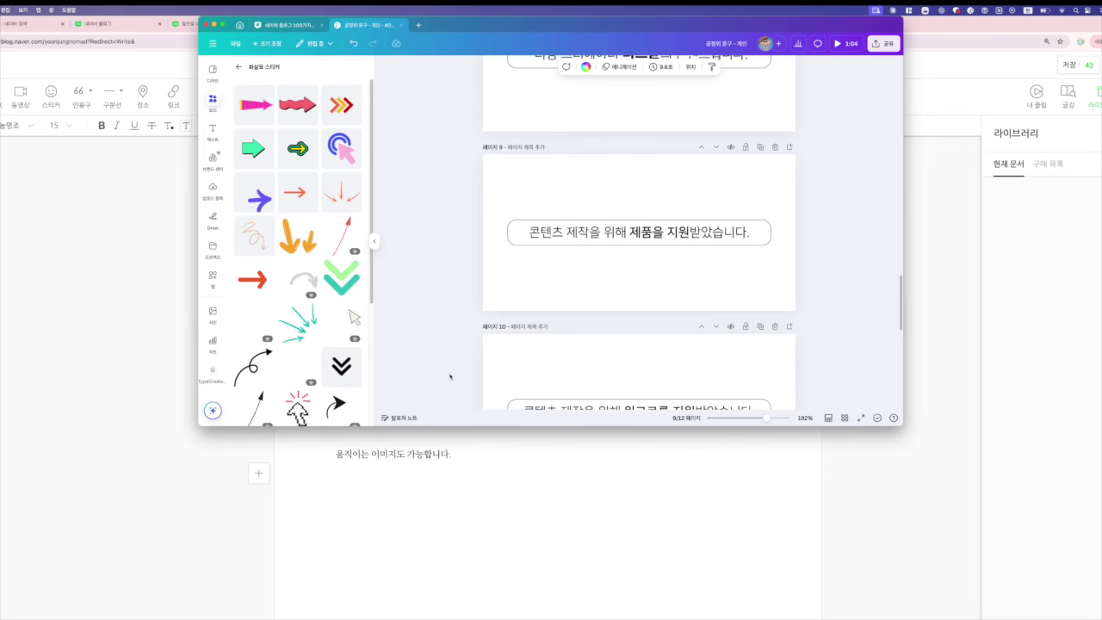
pyautogui.scroll(-2, 457, 356)
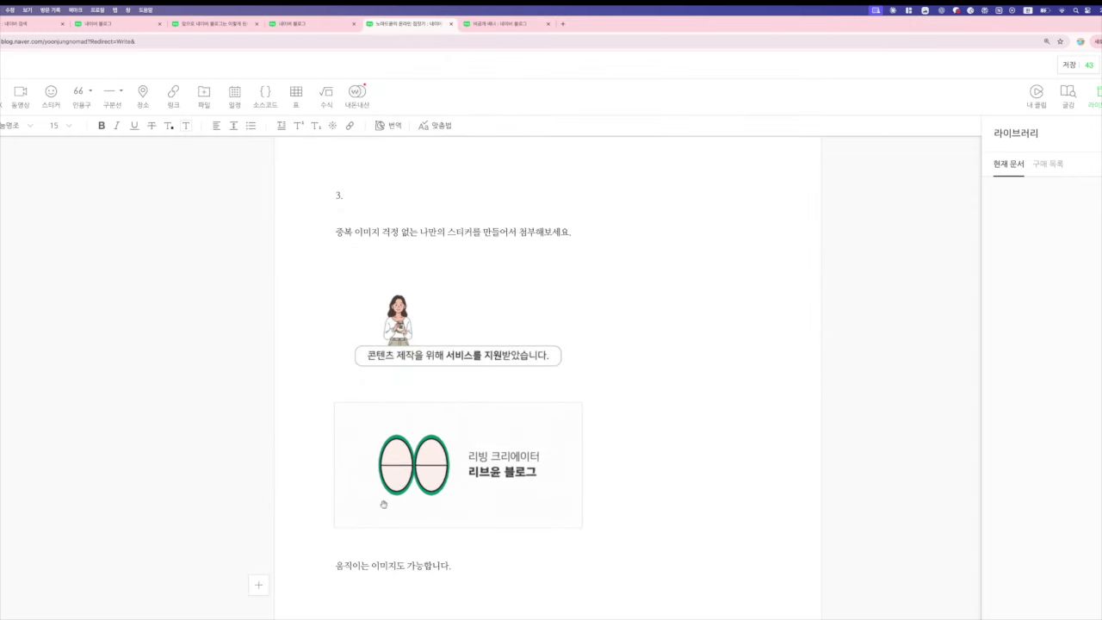
pyautogui.scroll(-1, 384, 506)
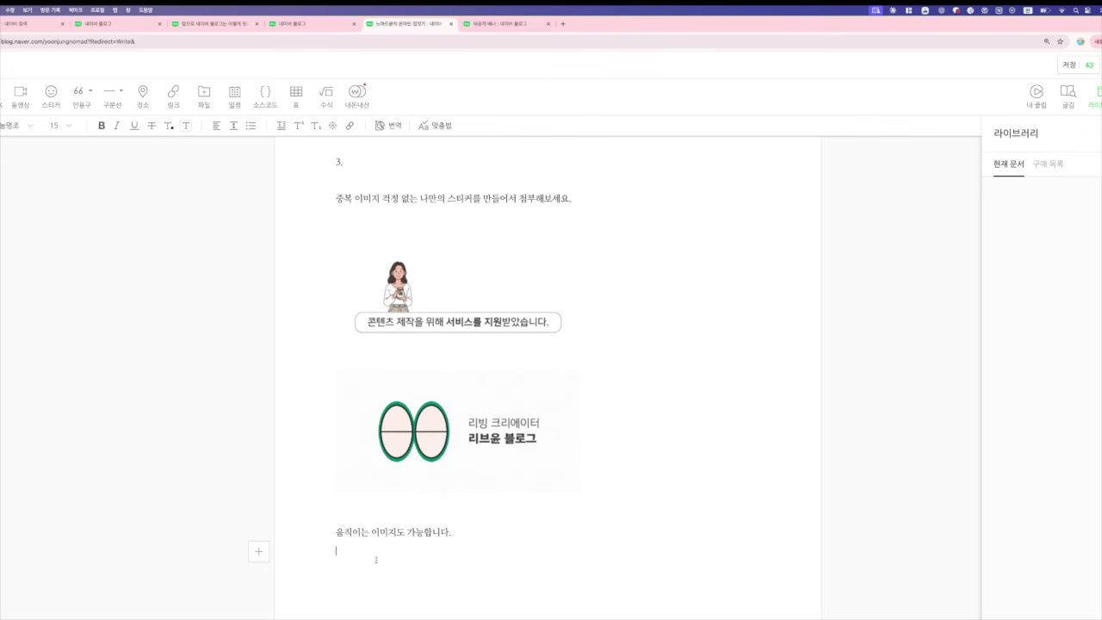
pyautogui.scroll(5, 347, 337)
pyautogui.scroll(-5, 349, 348)
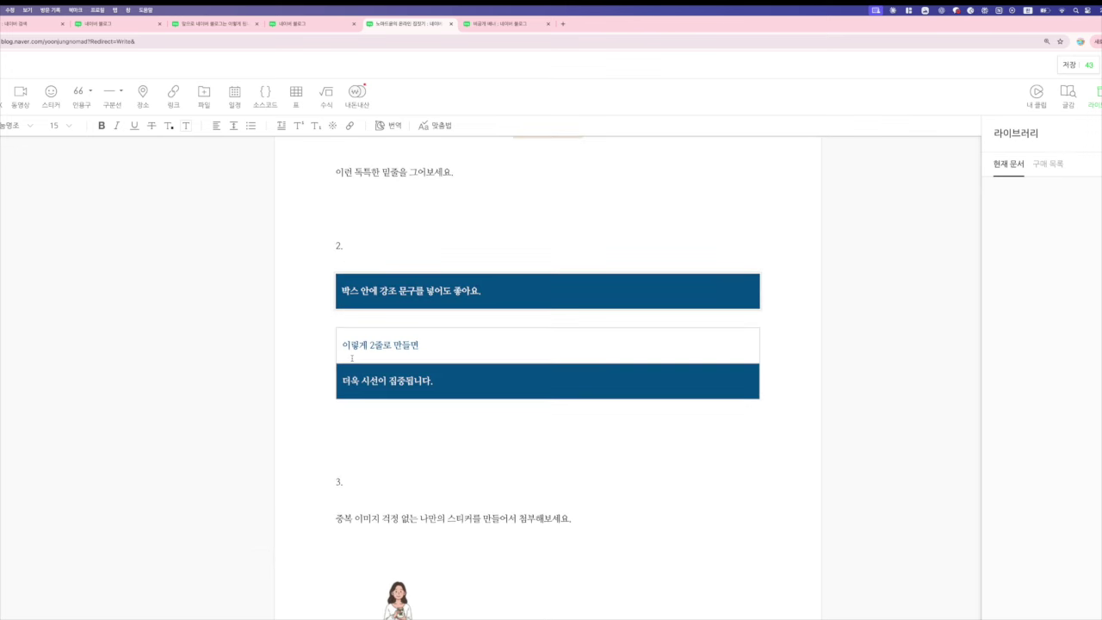
# - Switch to the published blog and open the template-sharing post 공정위문구 블로그 스티커 대신 직접 만들어보세요 from the 블로그 강의 category
pyautogui.click(516, 24)
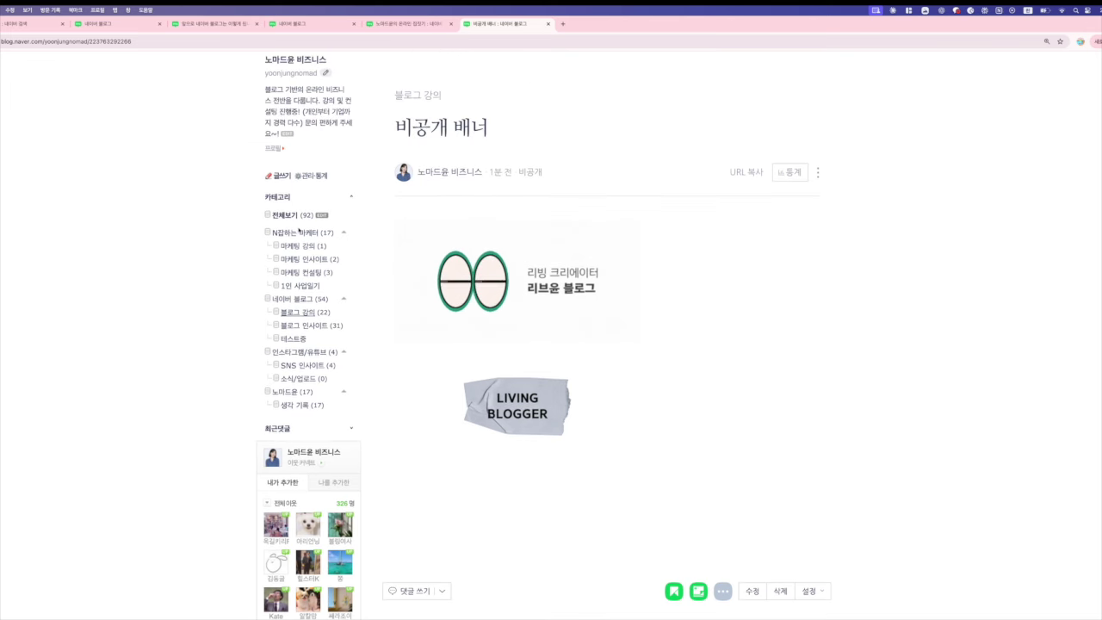
pyautogui.click(284, 216)
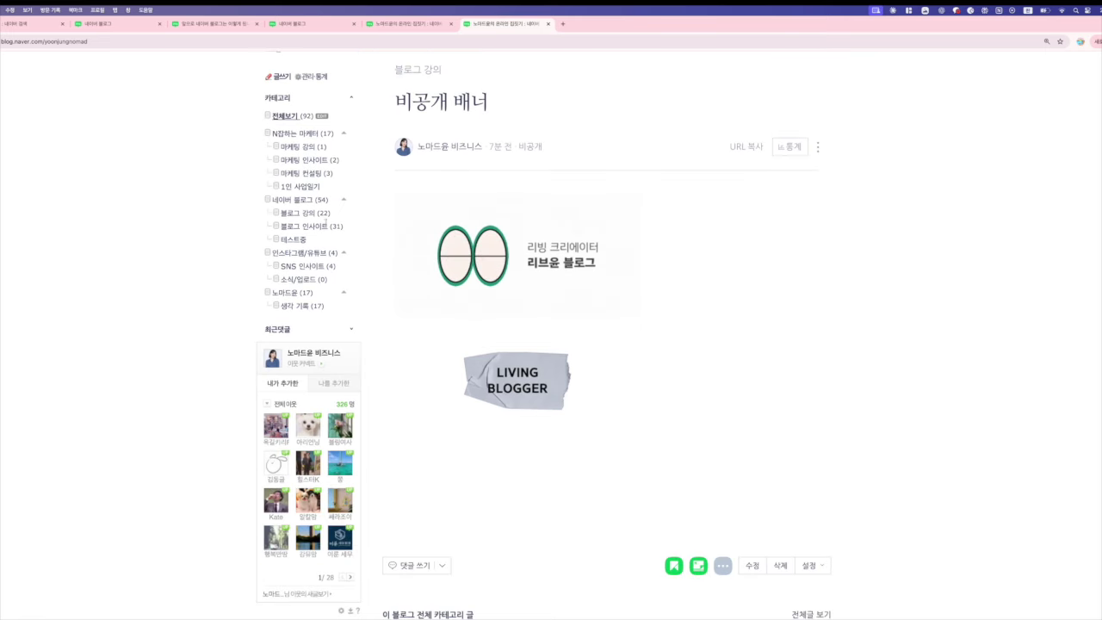
pyautogui.click(305, 215)
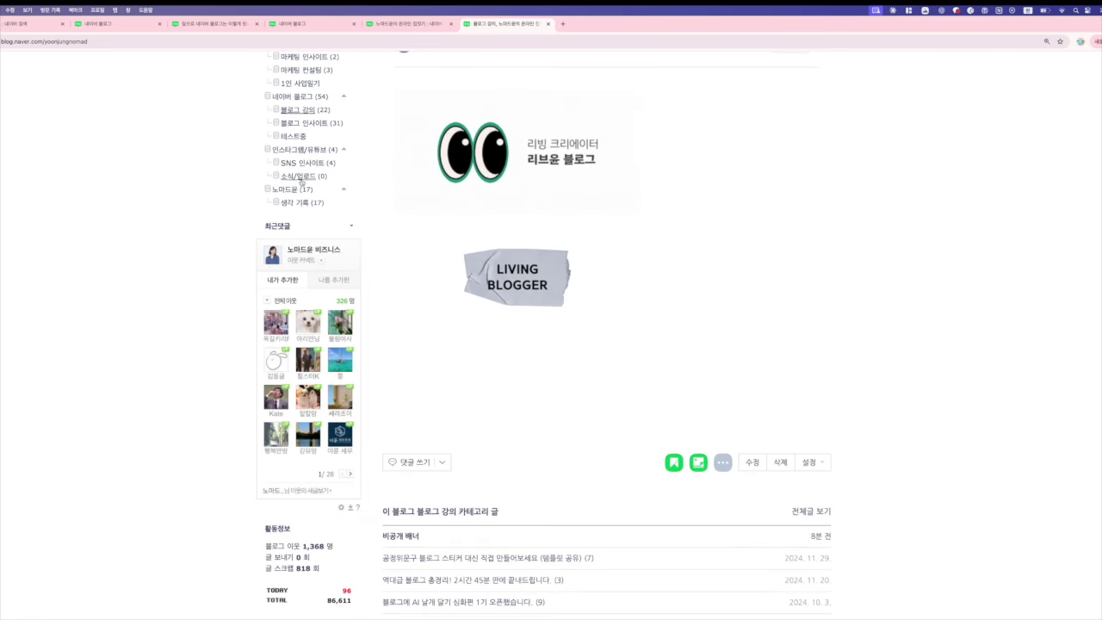
pyautogui.click(426, 558)
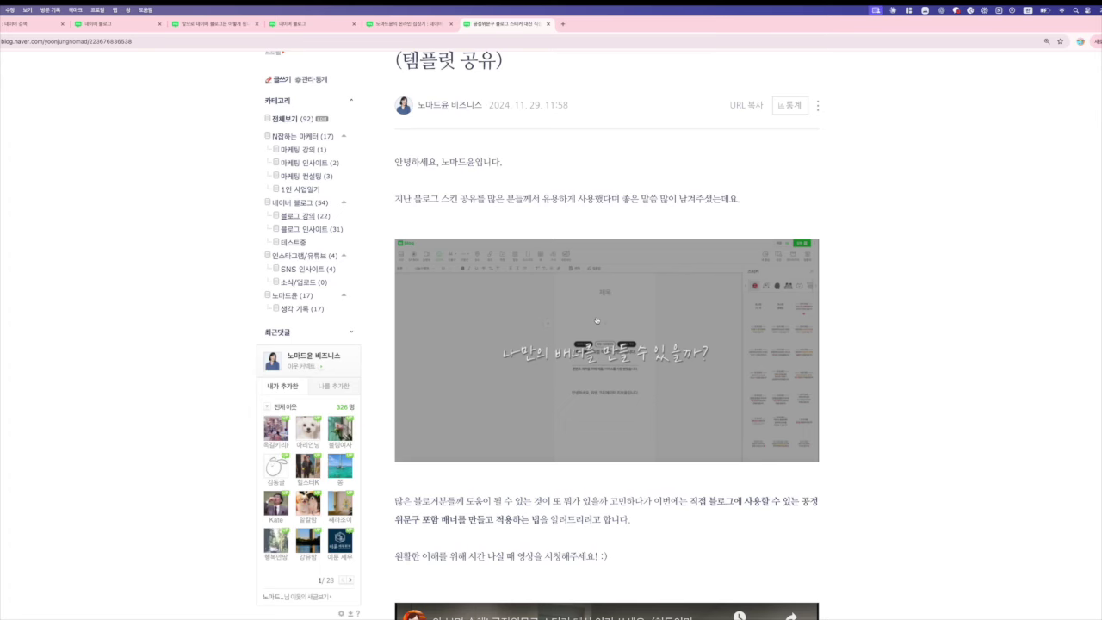
# - Look through the post's introduction and video down to the preview of the shared Canva banner templates
pyautogui.scroll(-1, 597, 321)
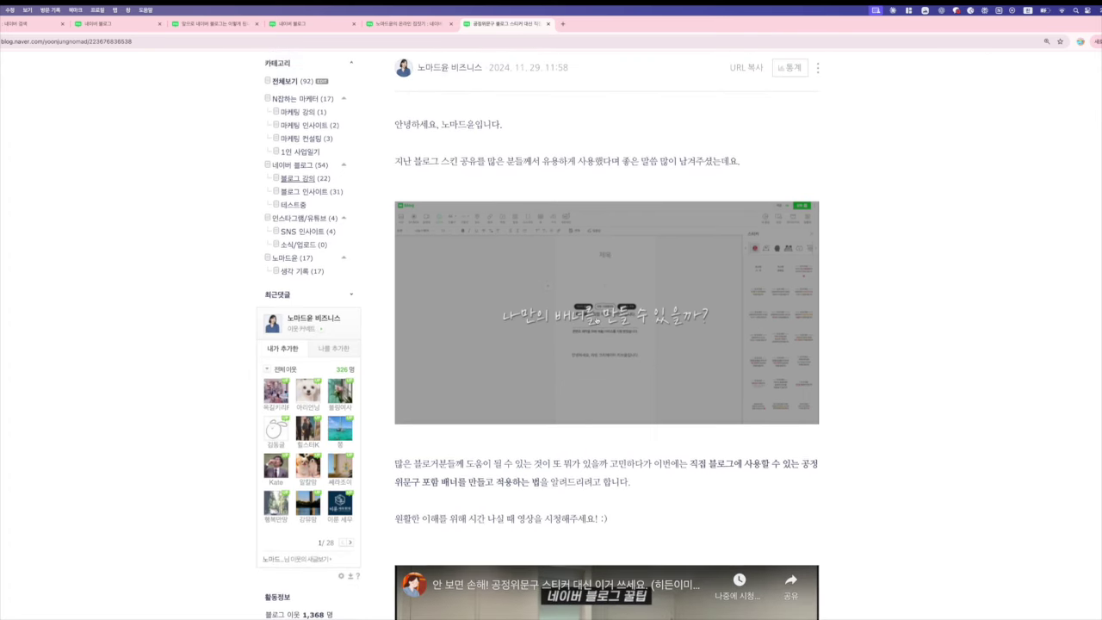
pyautogui.scroll(-10, 597, 321)
pyautogui.scroll(-10, 606, 416)
pyautogui.rightClick(623, 436)
pyautogui.click(678, 138)
pyautogui.scroll(-15, 613, 394)
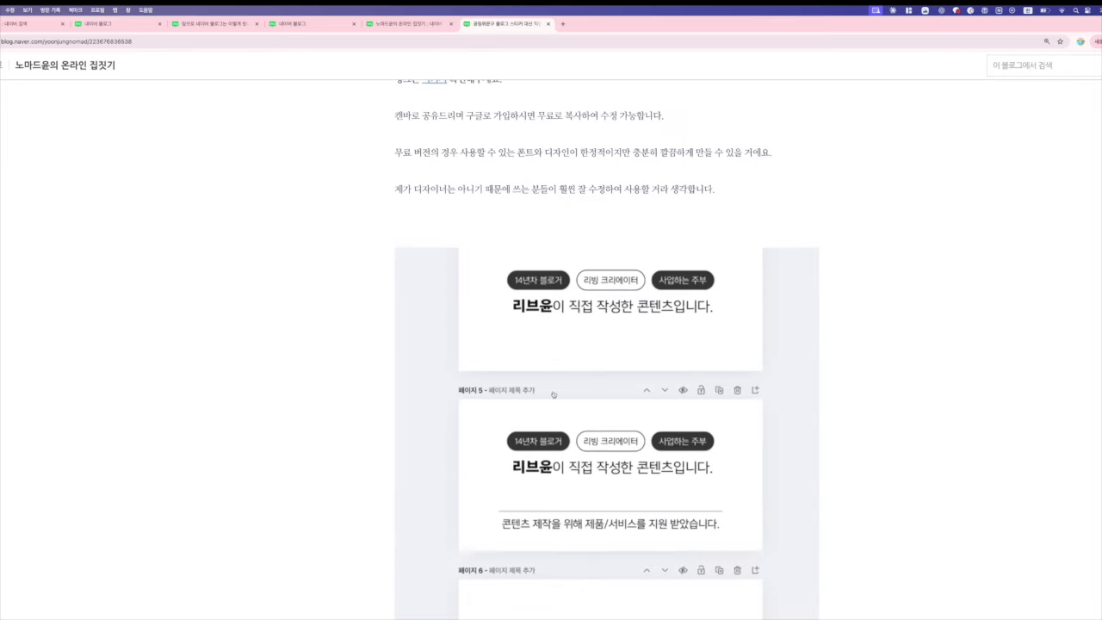
# - Read the 주의사항 section and the closing remarks of the post, then return to the banner template preview
pyautogui.scroll(-3, 610, 436)
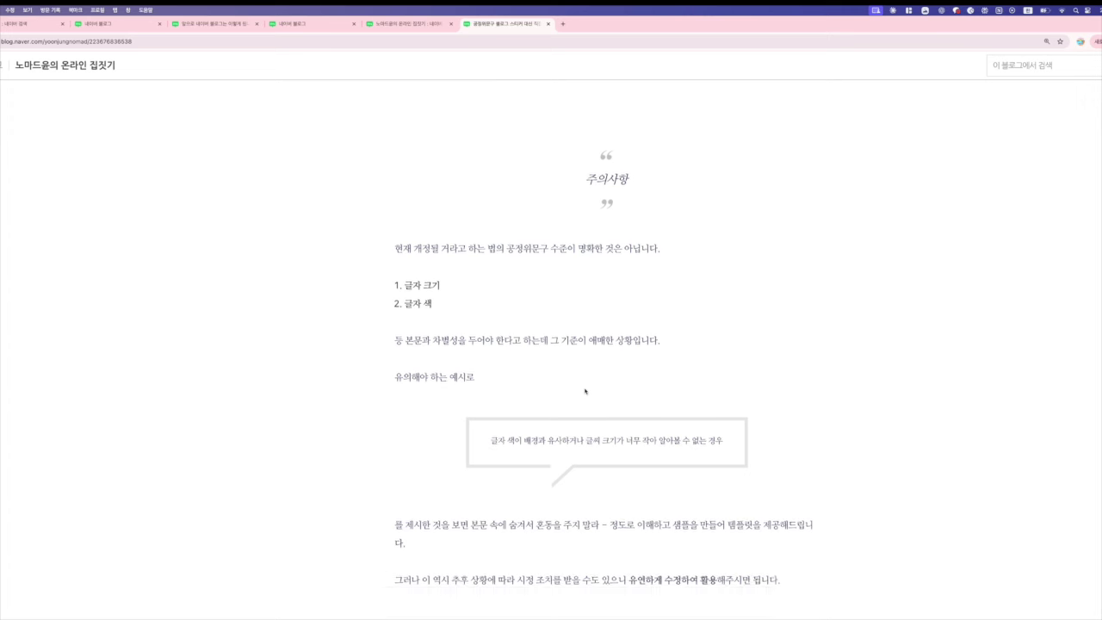
pyautogui.scroll(-1, 584, 391)
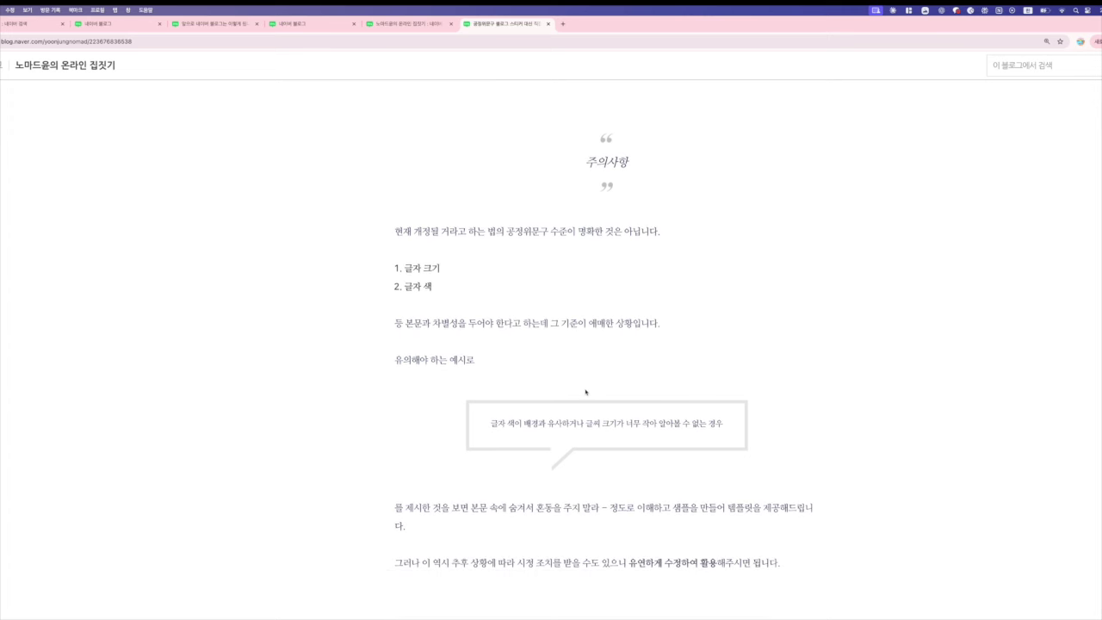
pyautogui.scroll(4, 578, 387)
pyautogui.scroll(-10, 528, 299)
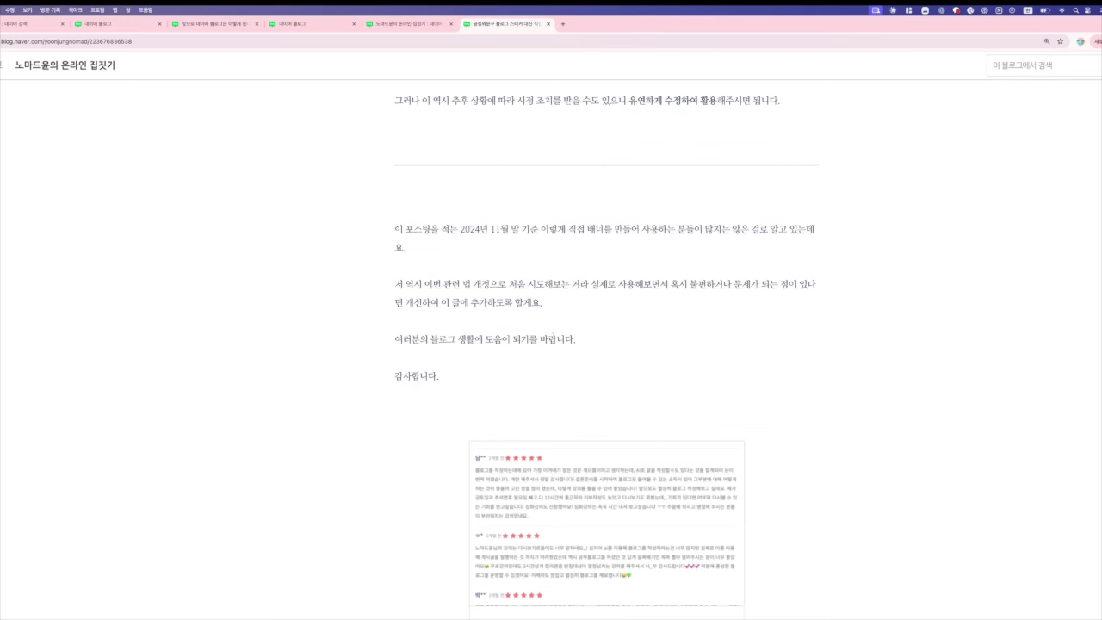
pyautogui.scroll(5, 510, 310)
pyautogui.scroll(-3, 564, 382)
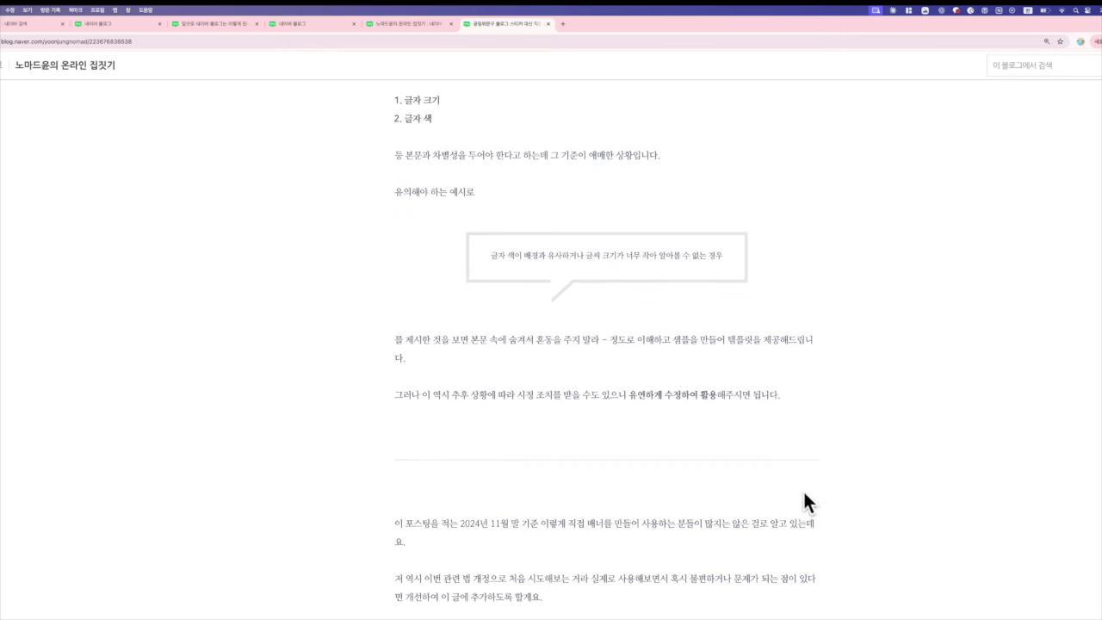
pyautogui.scroll(-5, 578, 413)
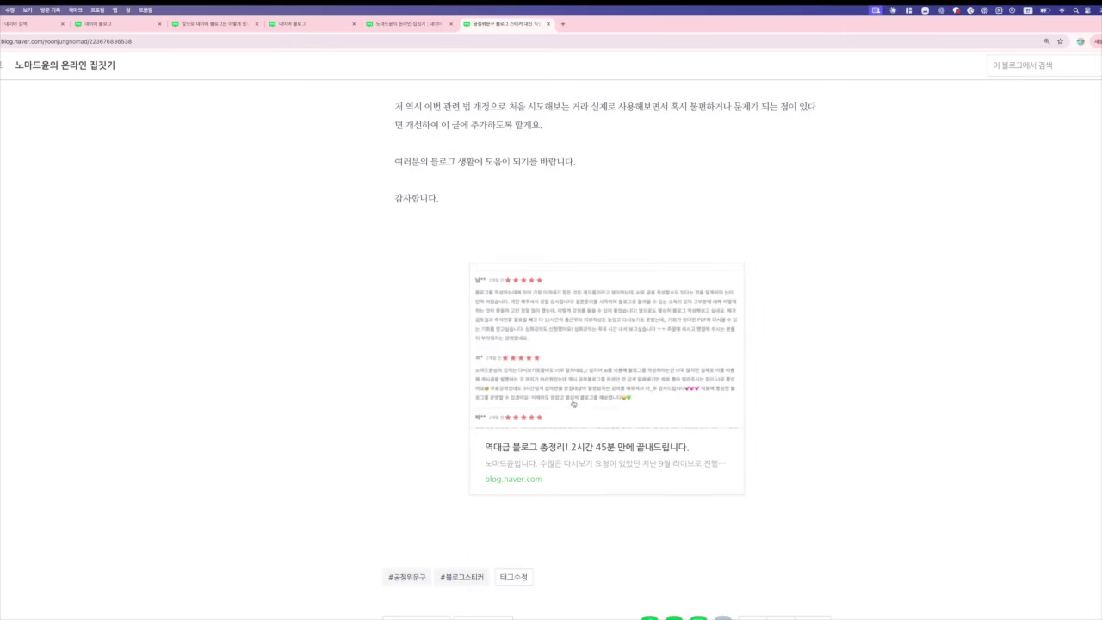
pyautogui.scroll(5, 573, 403)
pyautogui.scroll(4, 566, 398)
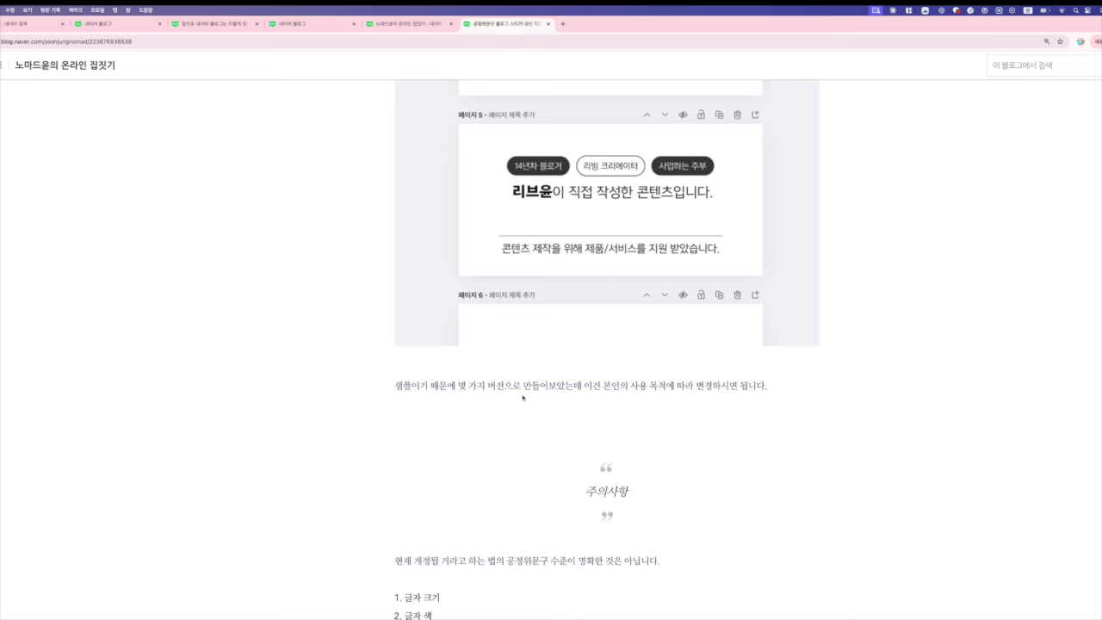
pyautogui.scroll(2, 519, 411)
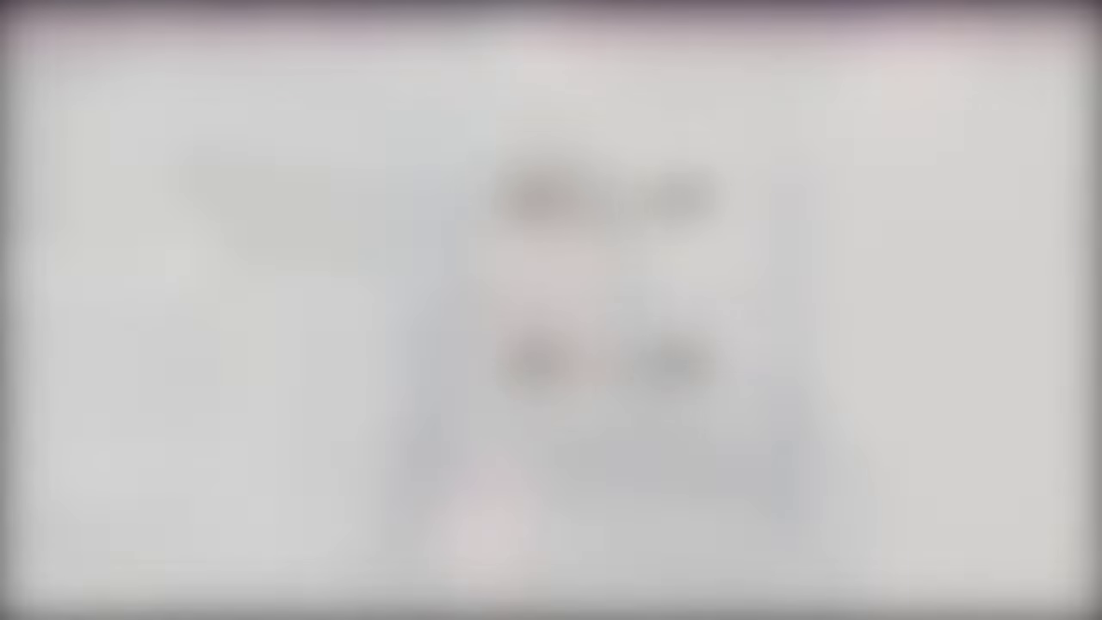